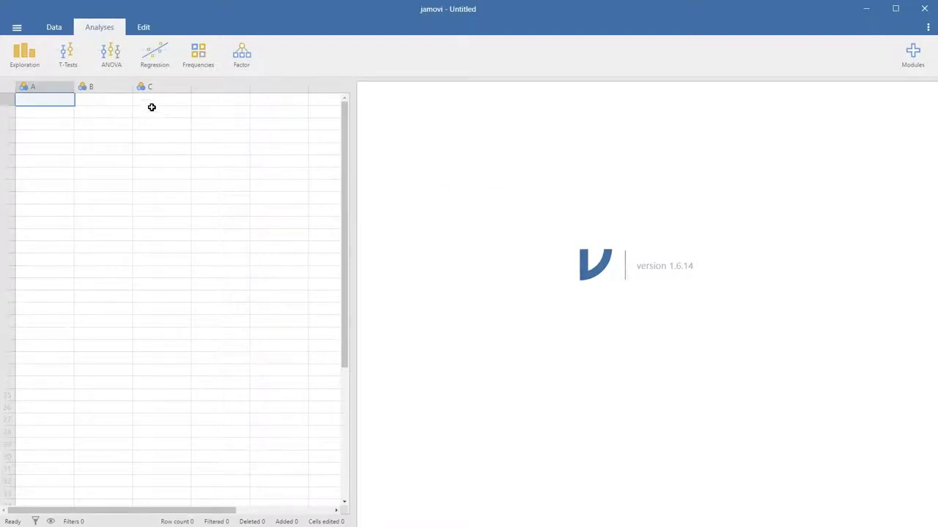
Open the Height Excel workbook from LECTUREs & SLIDEs - Current > CSBs > CSB1_2020B on pCloud Drive (P:).
left_click(54, 28)
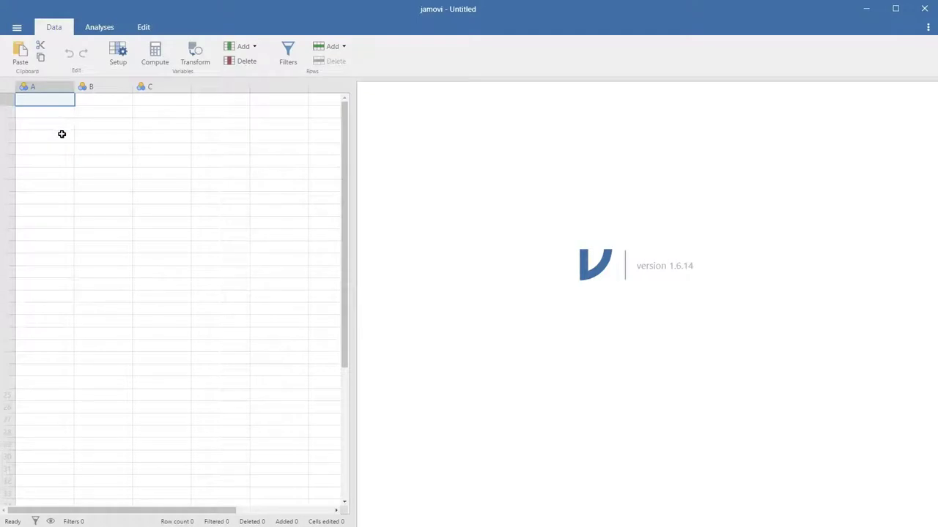
left_click(17, 29)
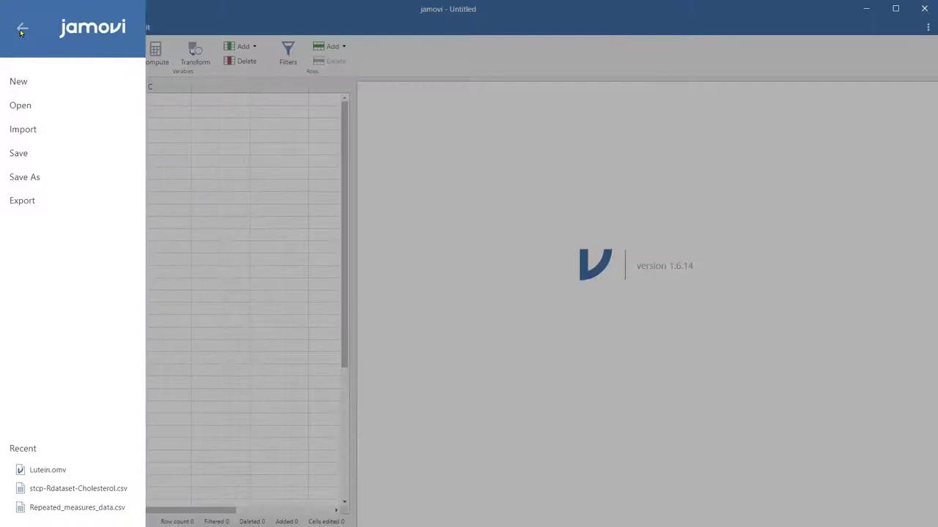
left_click(33, 108)
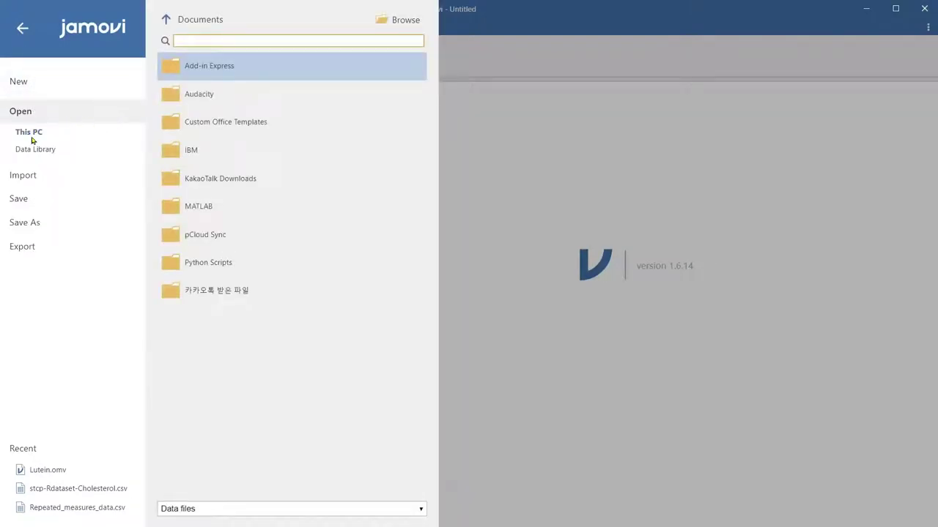
left_click(34, 136)
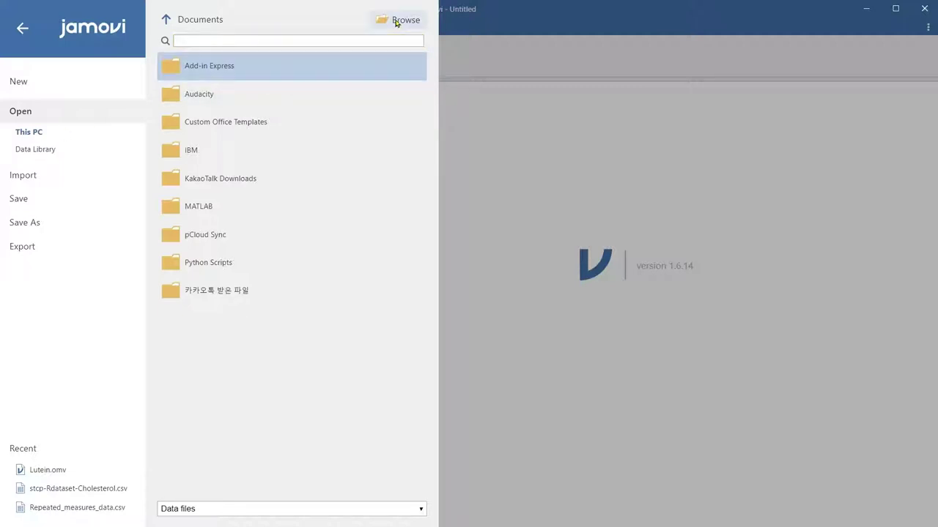
left_click(397, 22)
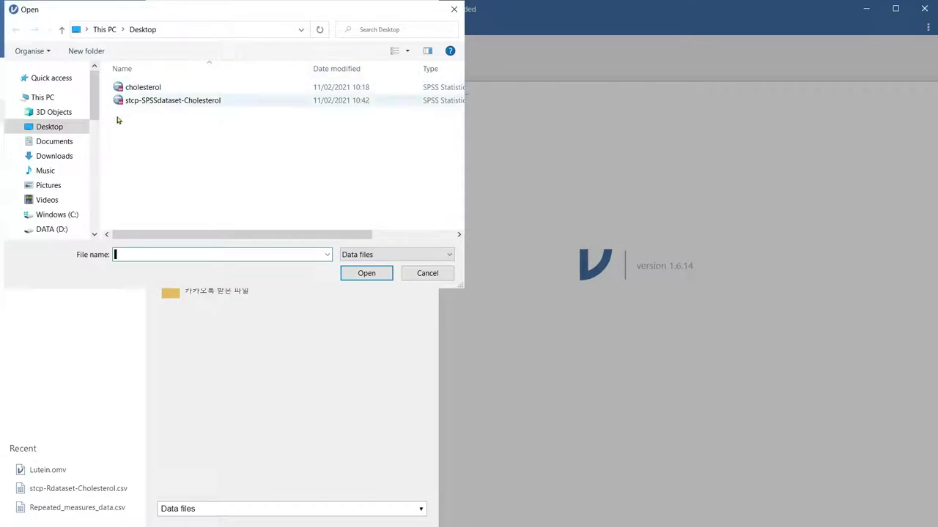
left_click_drag(95, 103, 95, 141)
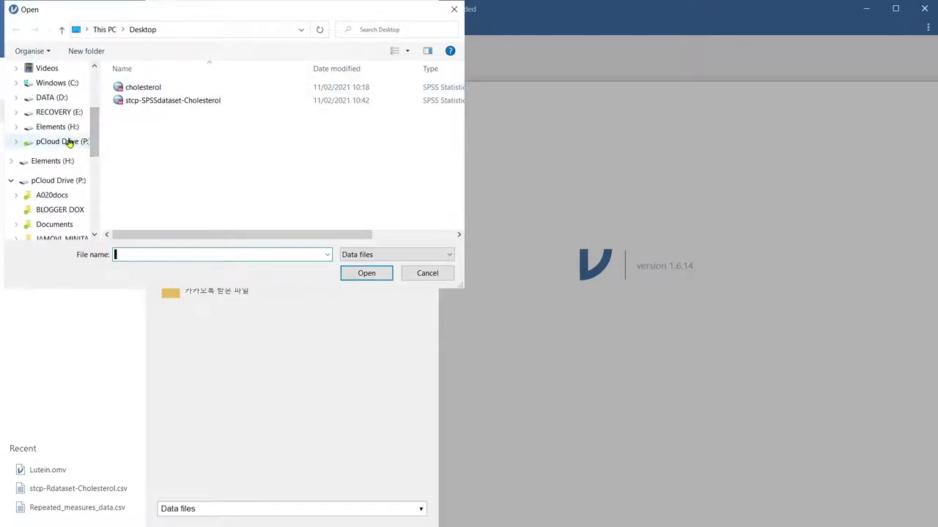
left_click(66, 141)
double_click(172, 154)
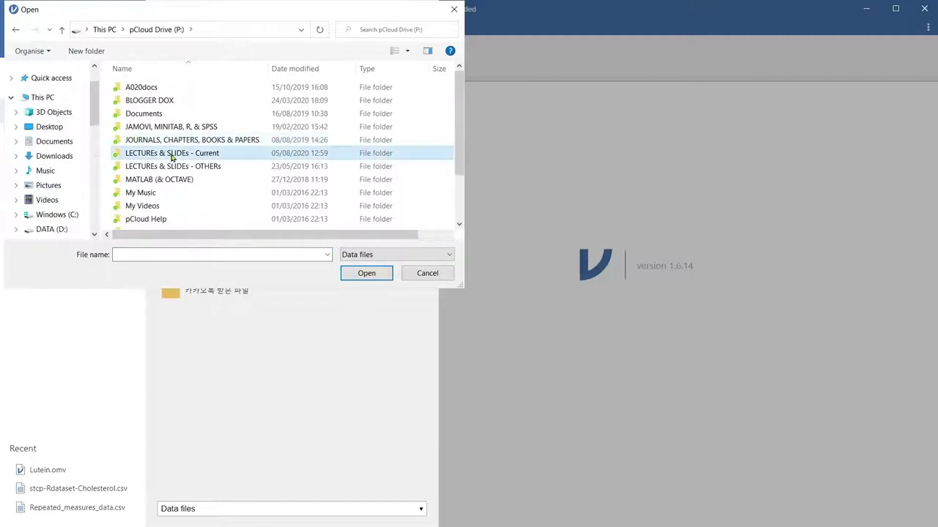
left_click(139, 115)
double_click(139, 115)
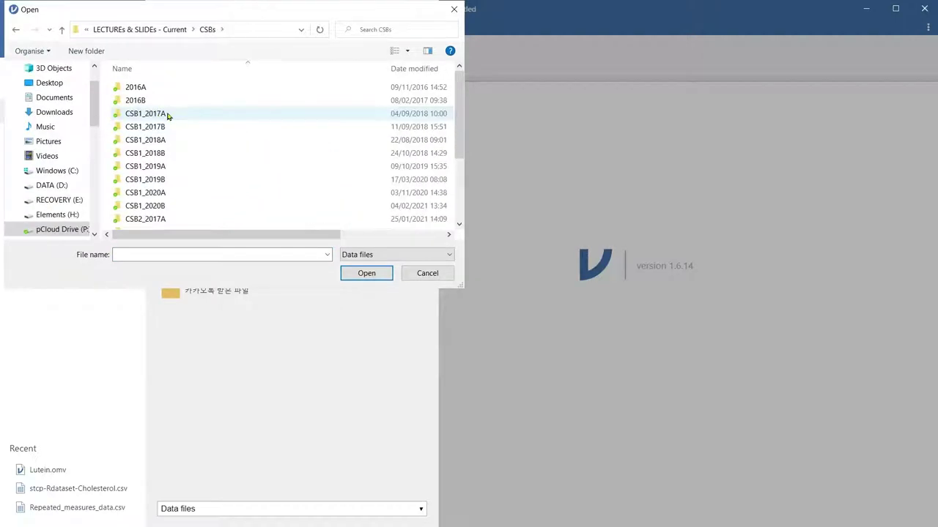
double_click(162, 207)
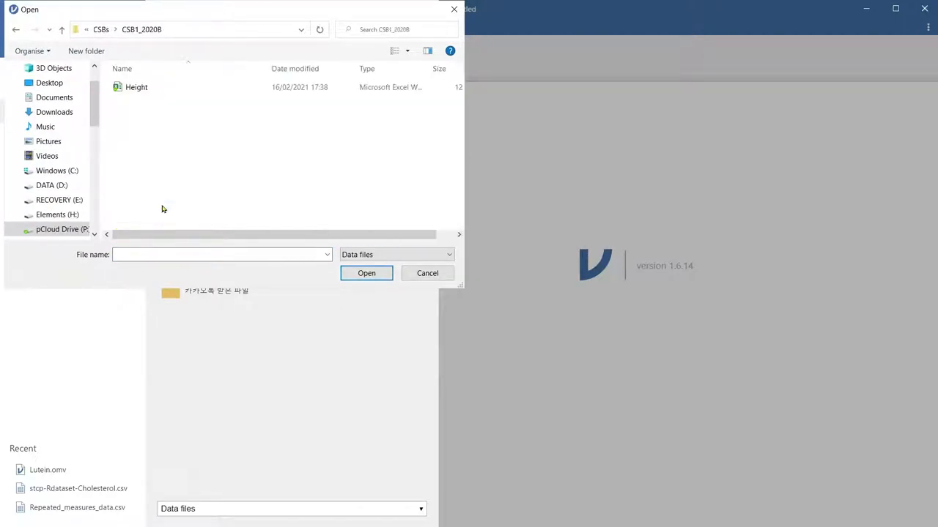
double_click(137, 88)
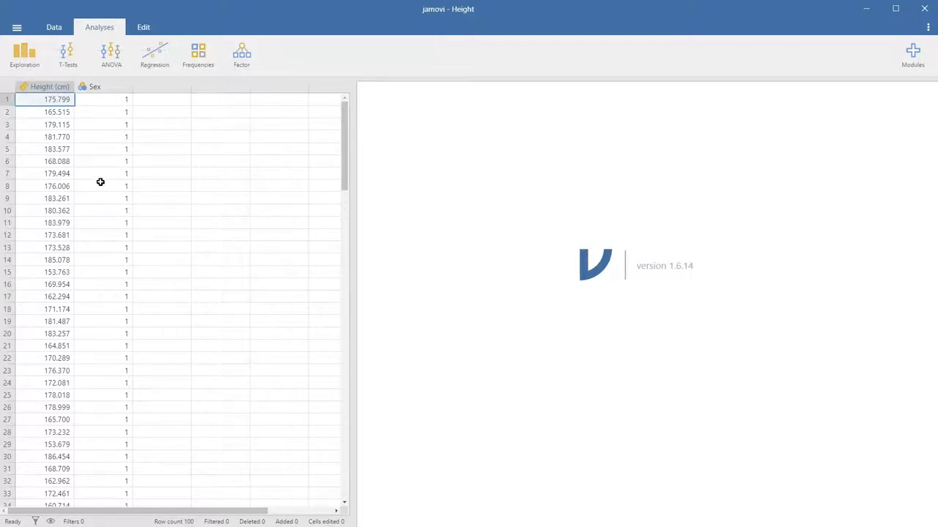
Examine the measure type, data type and levels of the Height (cm) and Sex variables.
double_click(50, 87)
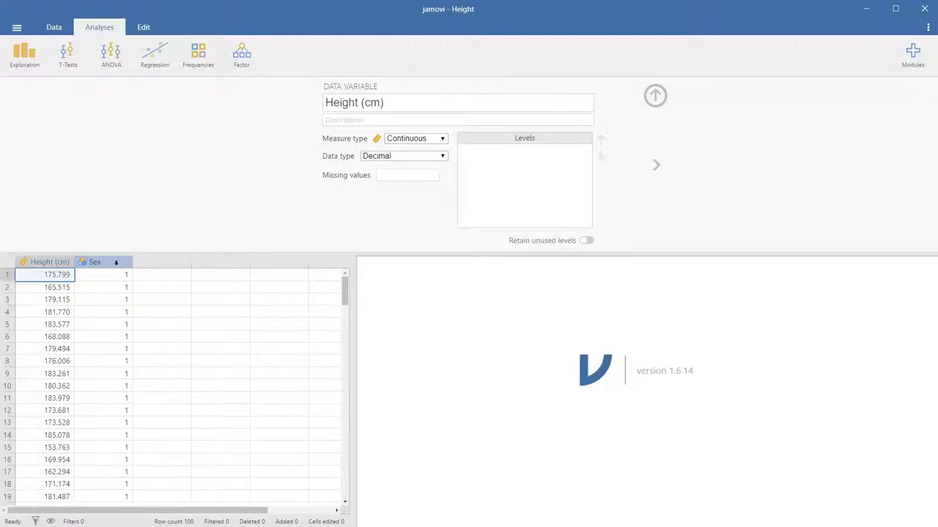
left_click(115, 262)
key("Left")
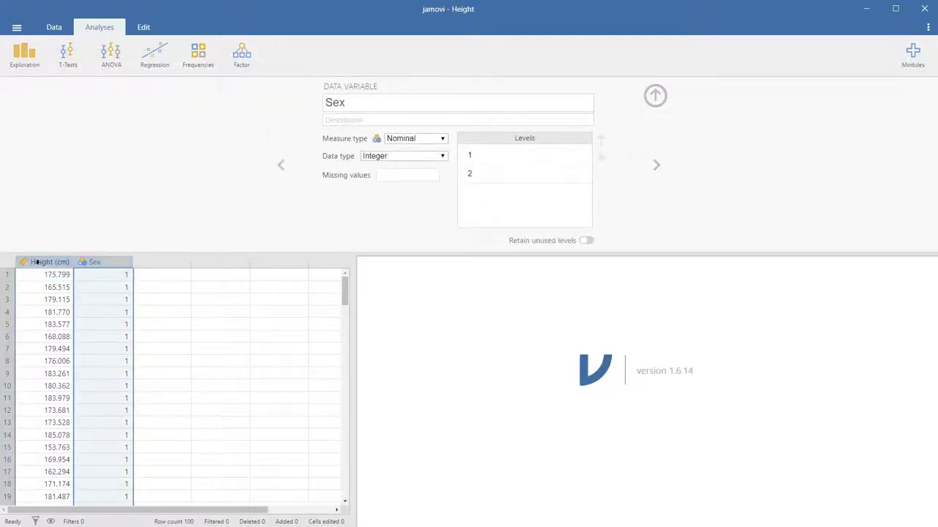
key("Right")
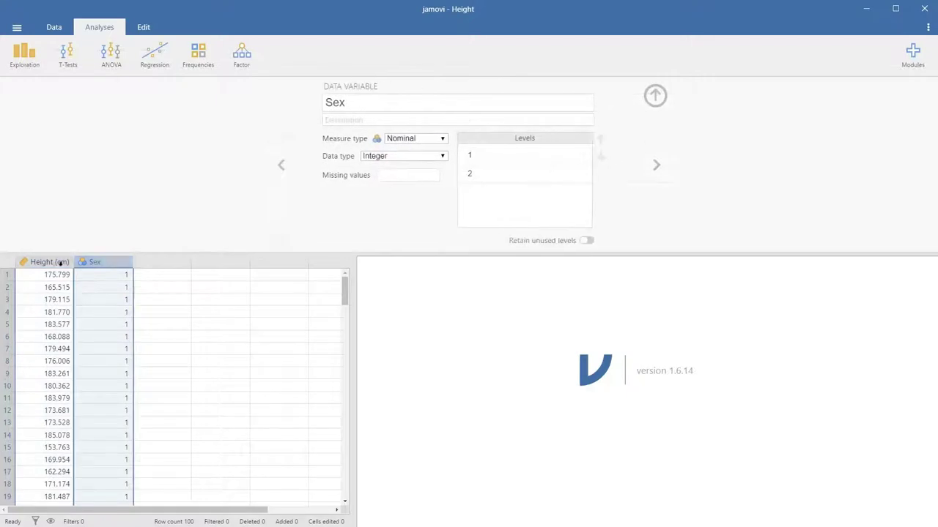
key("Left")
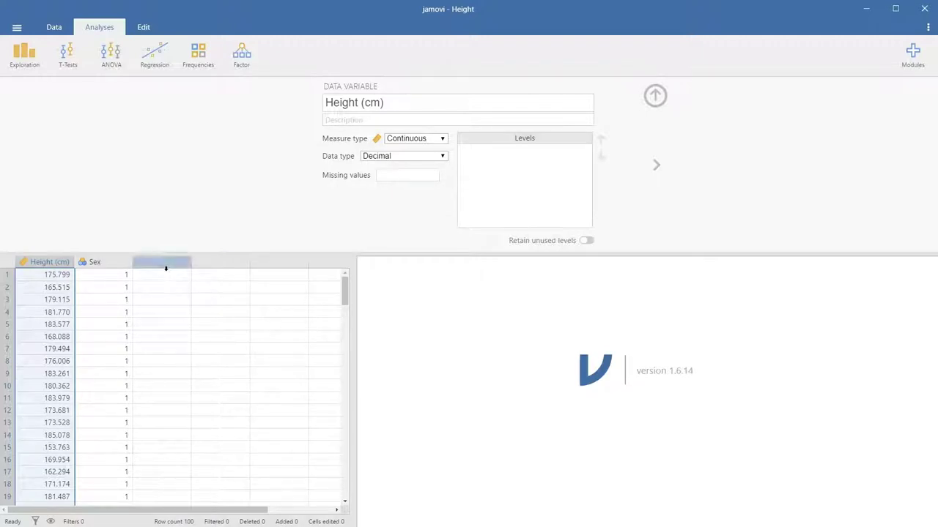
Label the Sex variable's level 1 as female and level 2 as male, and close the variable editor.
left_click(114, 262)
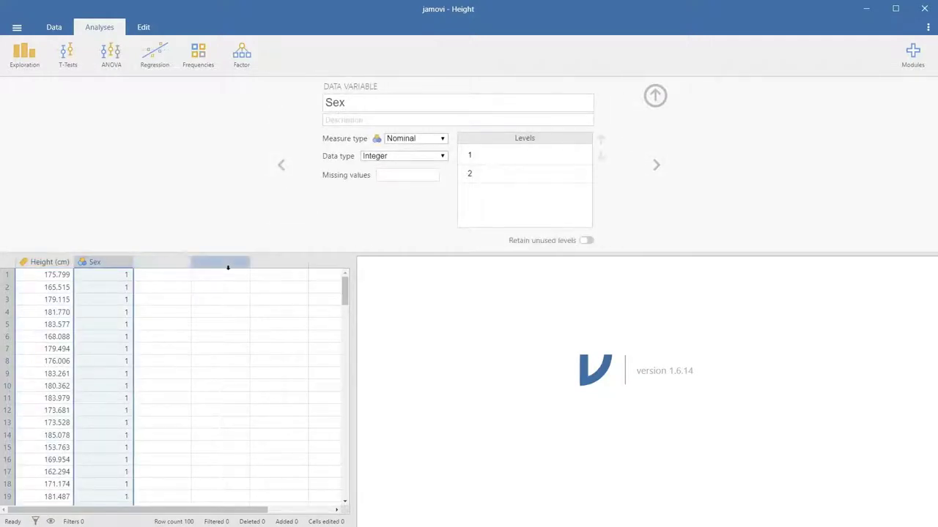
left_click(494, 154)
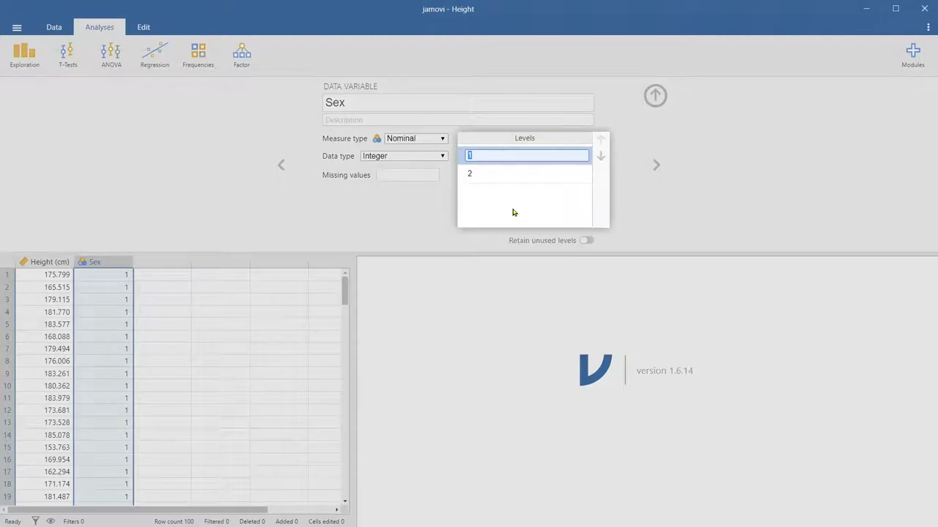
type("female")
key("Return")
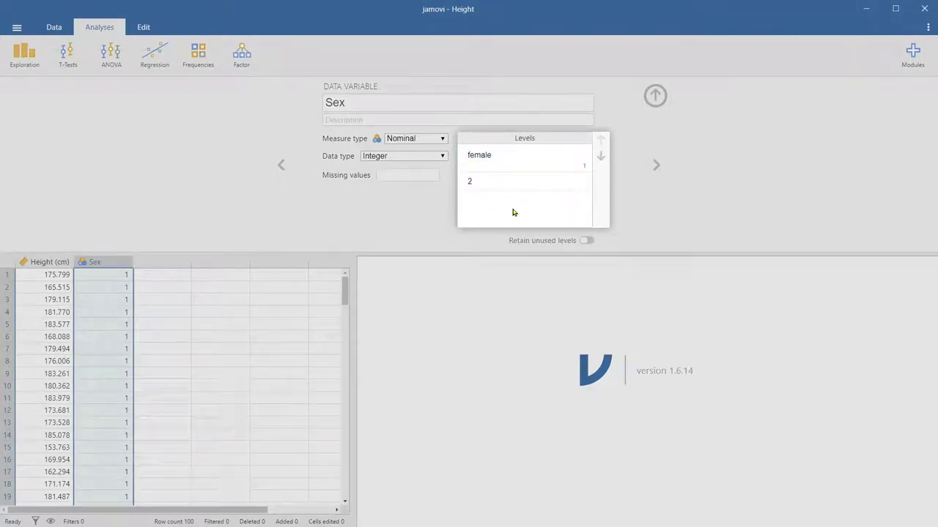
left_click(500, 183)
type("male")
key("Return")
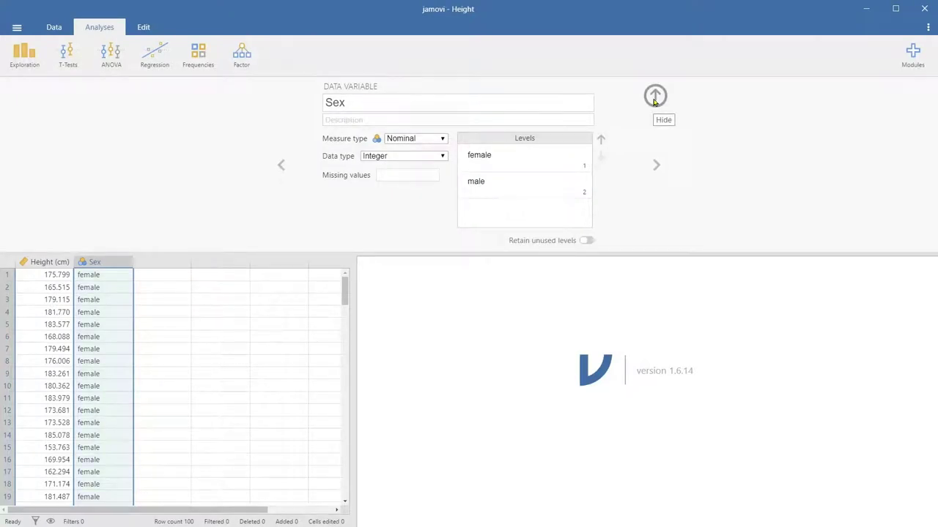
left_click(655, 96)
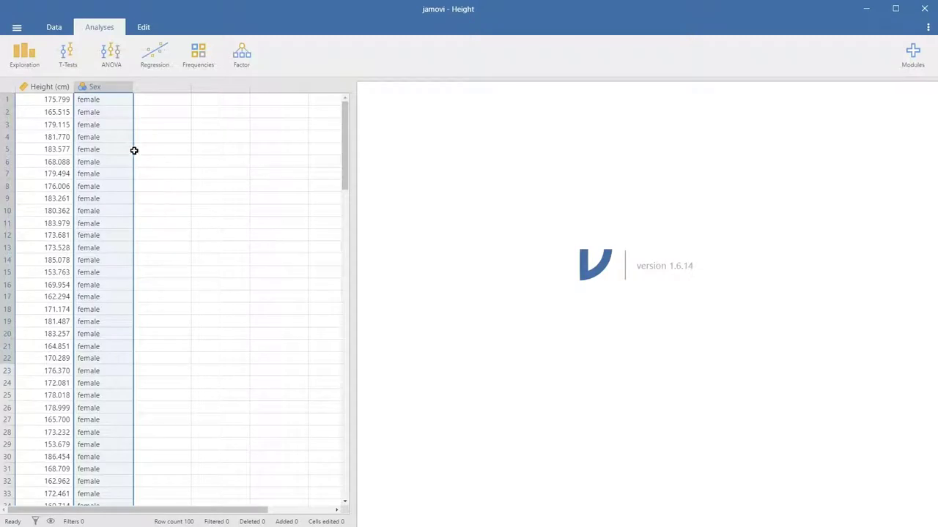
Check the sex labels down the data rows, especially where female changes to male.
scroll(114, 154, "down", 9)
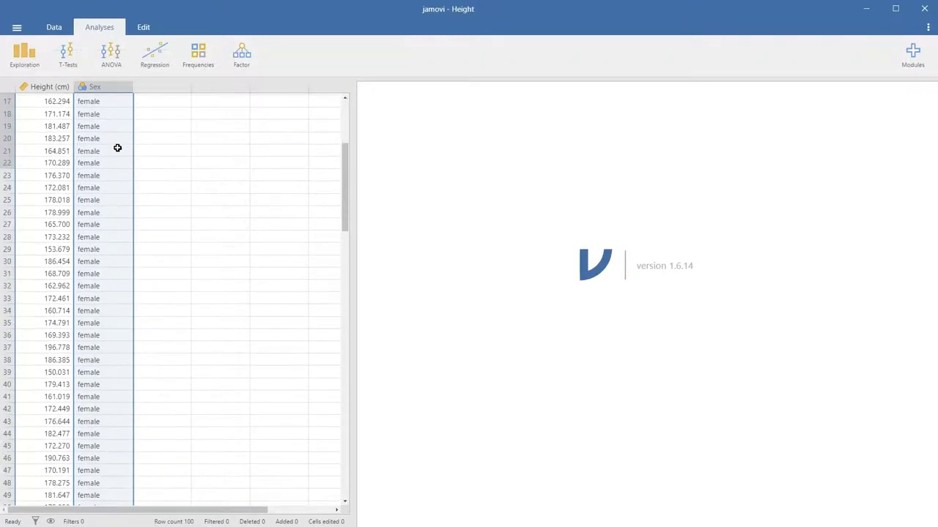
scroll(120, 212, "down", 3)
left_click(120, 264)
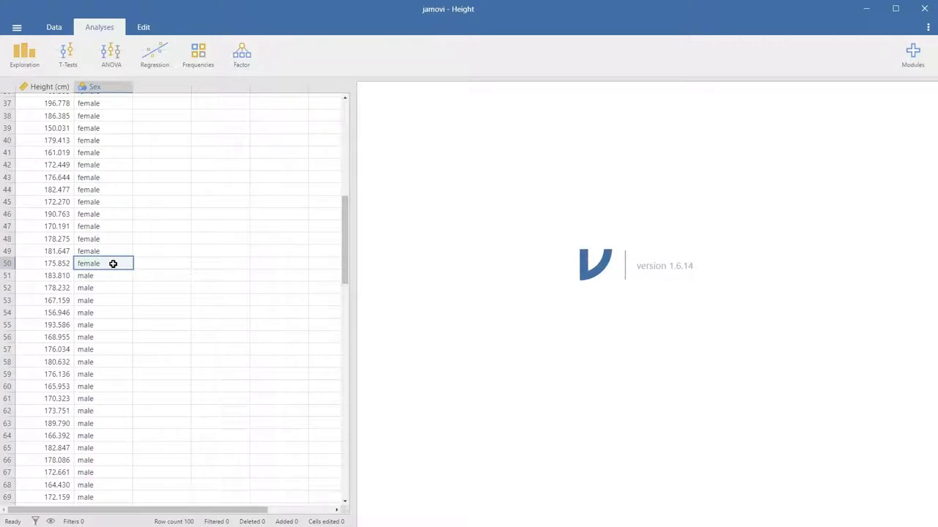
left_click(125, 276)
scroll(129, 277, "down", 3)
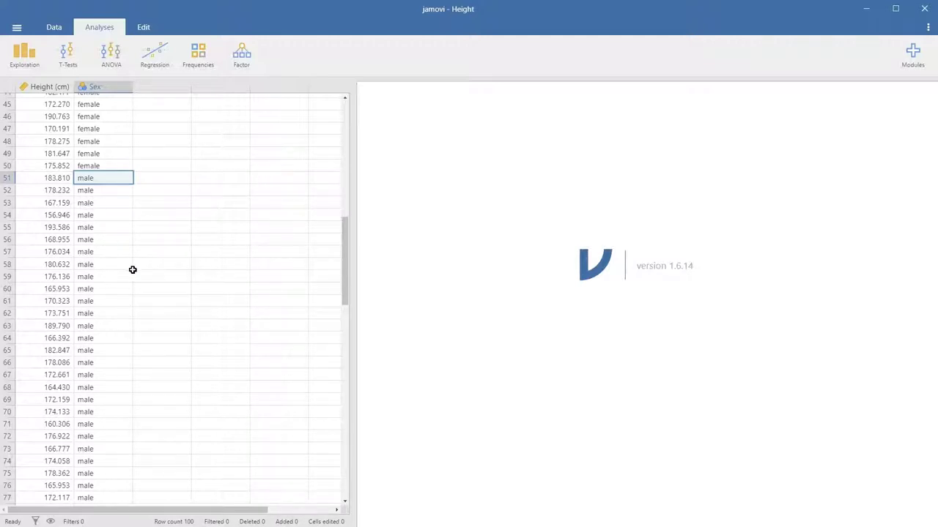
scroll(144, 266, "up", 10)
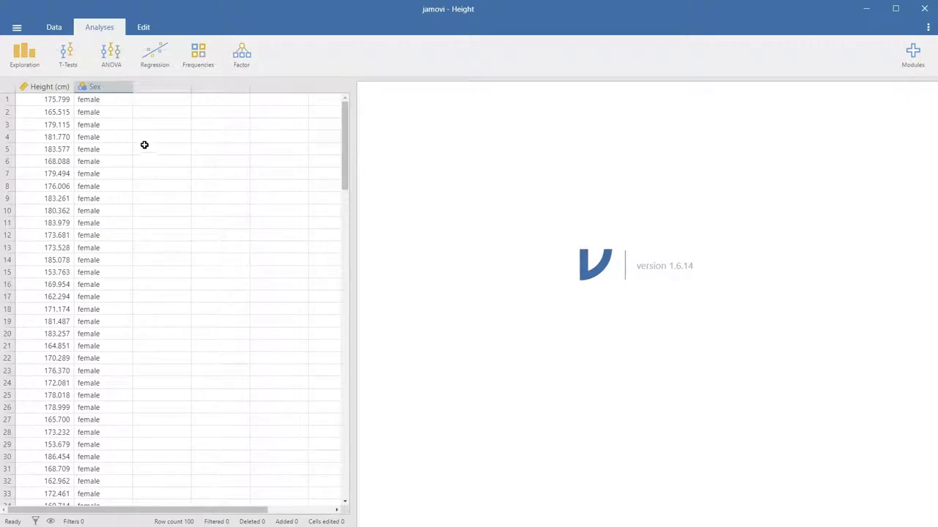
Start a Descriptives analysis without the missing count, adding cut points for 4 equal groups and the mode.
left_click(31, 68)
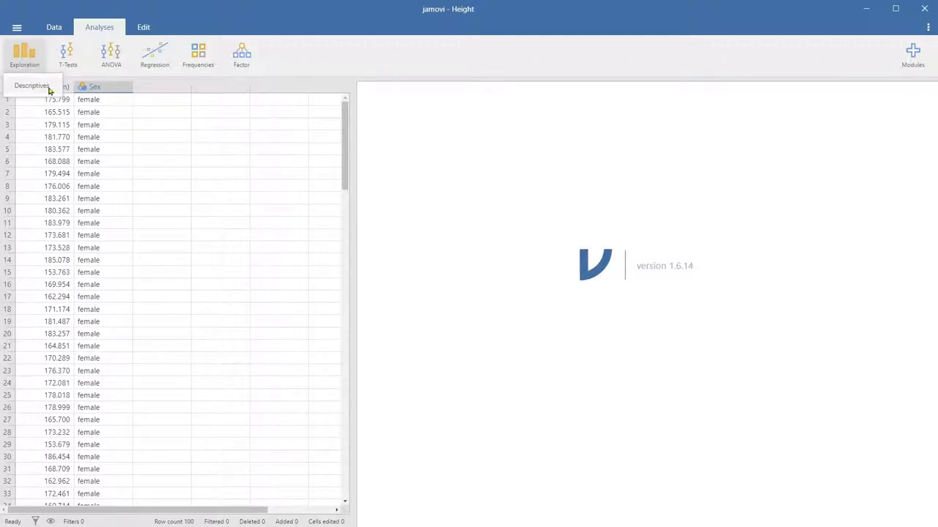
left_click(31, 85)
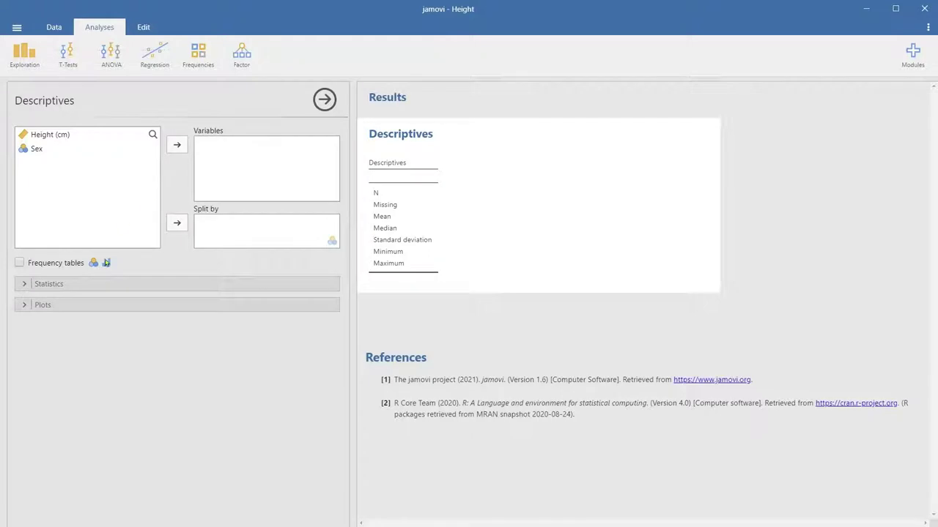
left_click(25, 286)
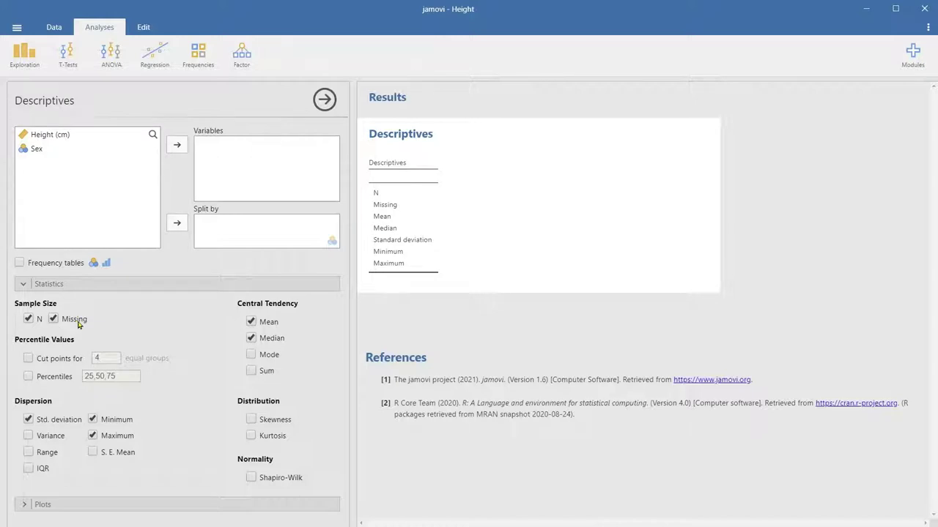
left_click(53, 321)
left_click(55, 360)
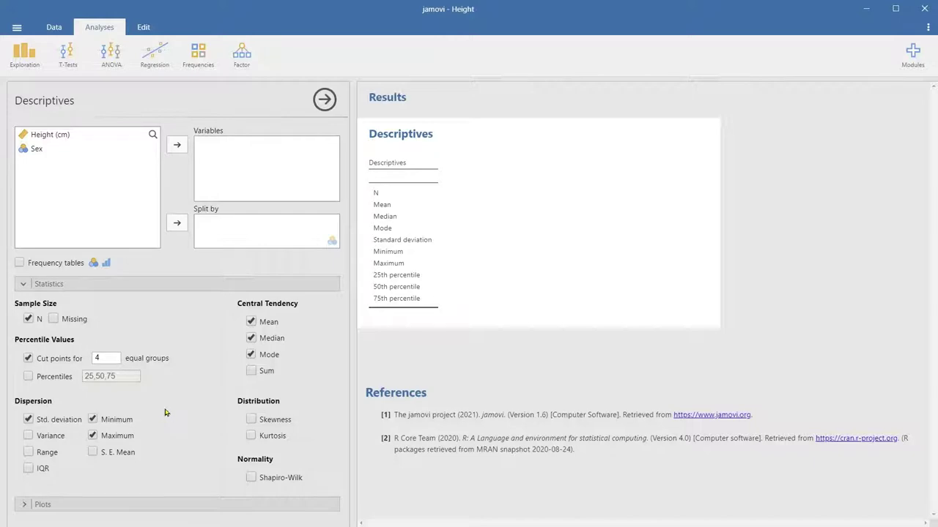
Add the range and IQR statistics, plus histograms with density and box plots with mean and jittered data.
left_click(28, 377)
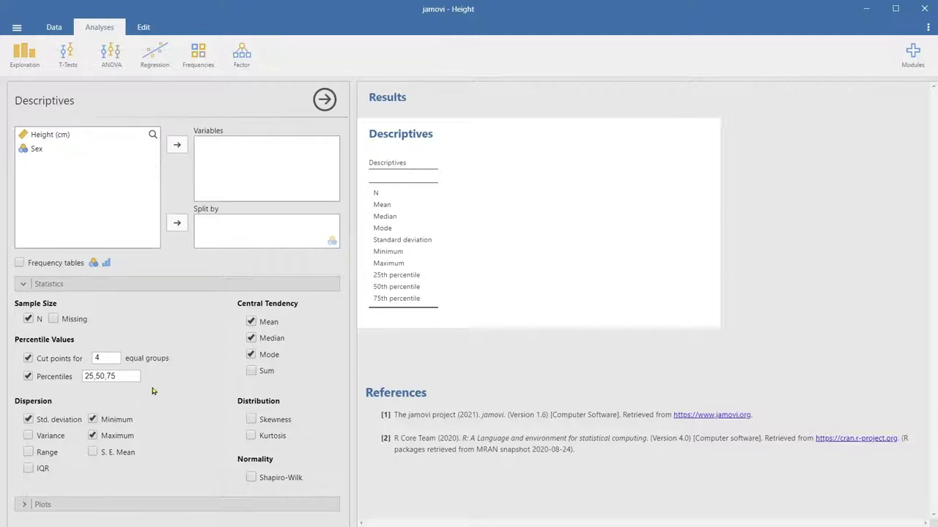
left_click(28, 377)
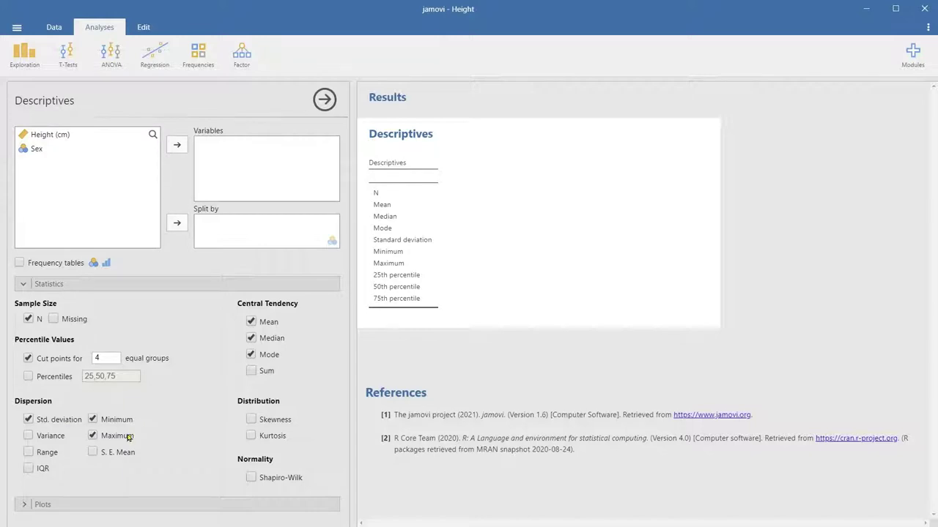
left_click(49, 457)
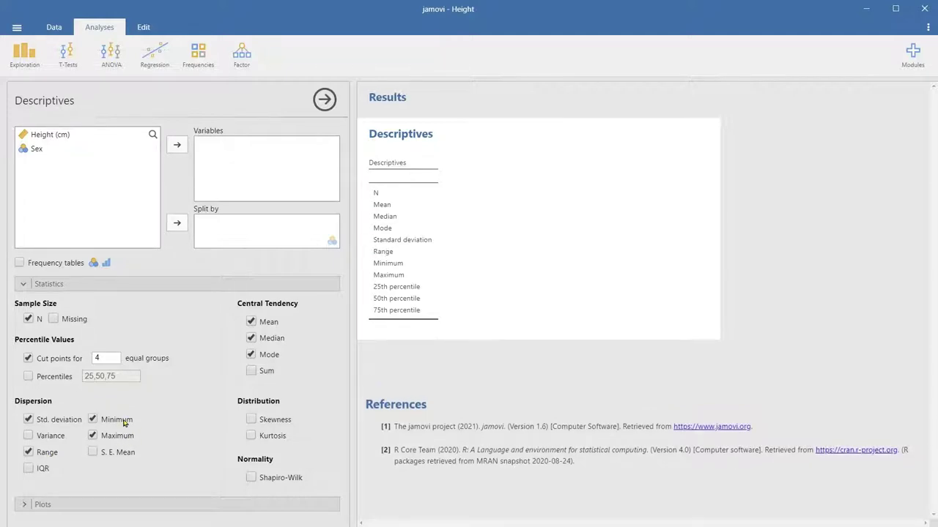
left_click(44, 471)
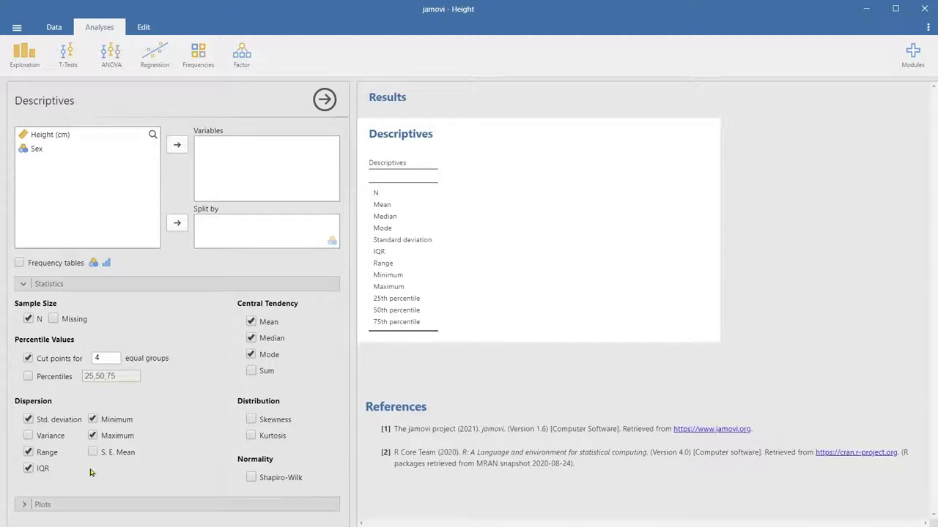
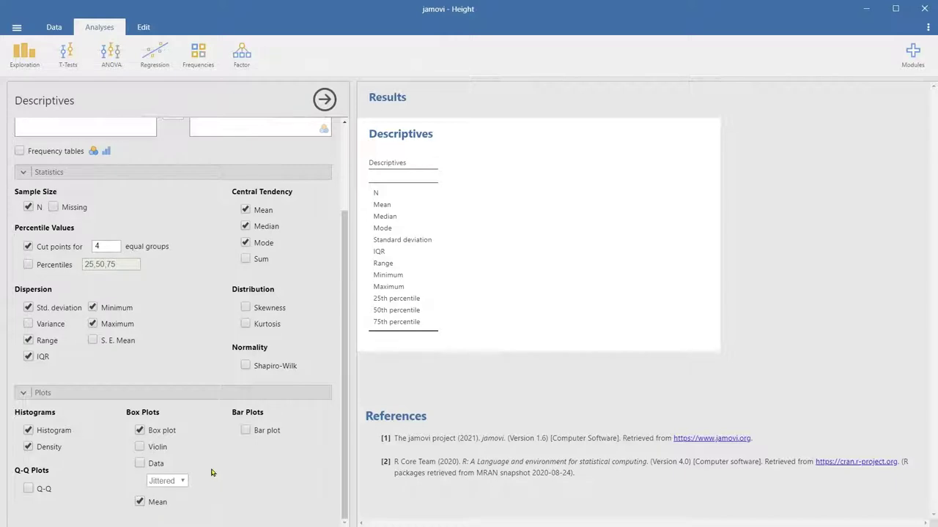
left_click(156, 466)
Try the Shapiro-Wilk normality test and the Q-Q plot options, clearing each one again.
left_click(288, 369)
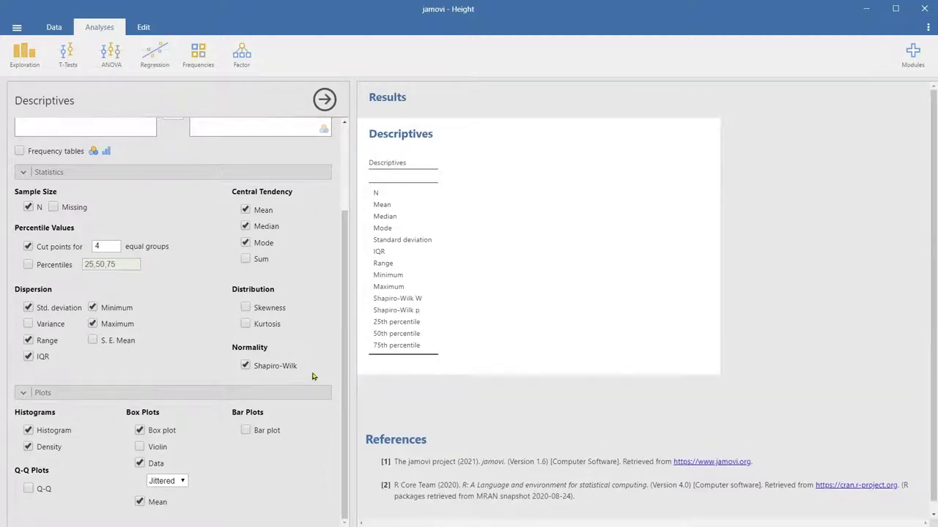
left_click(266, 369)
left_click(52, 490)
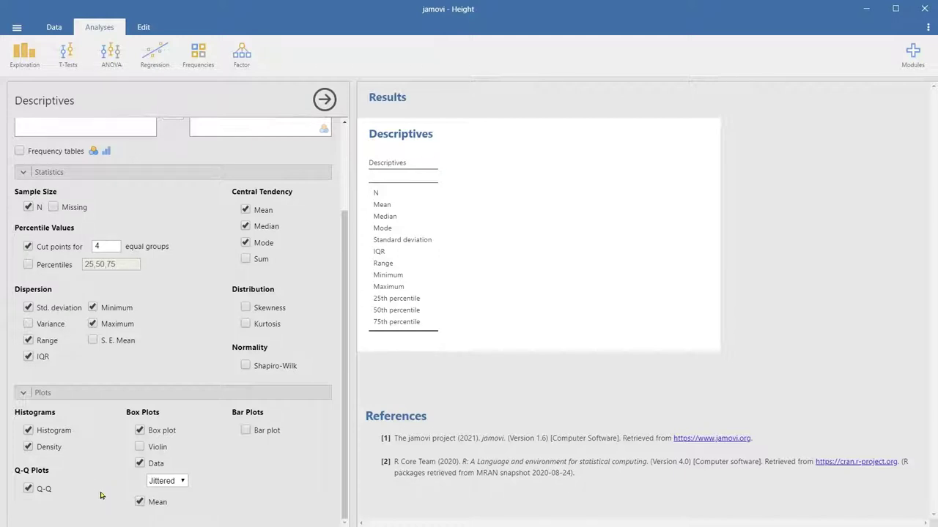
left_click(29, 490)
scroll(186, 278, "up", 3)
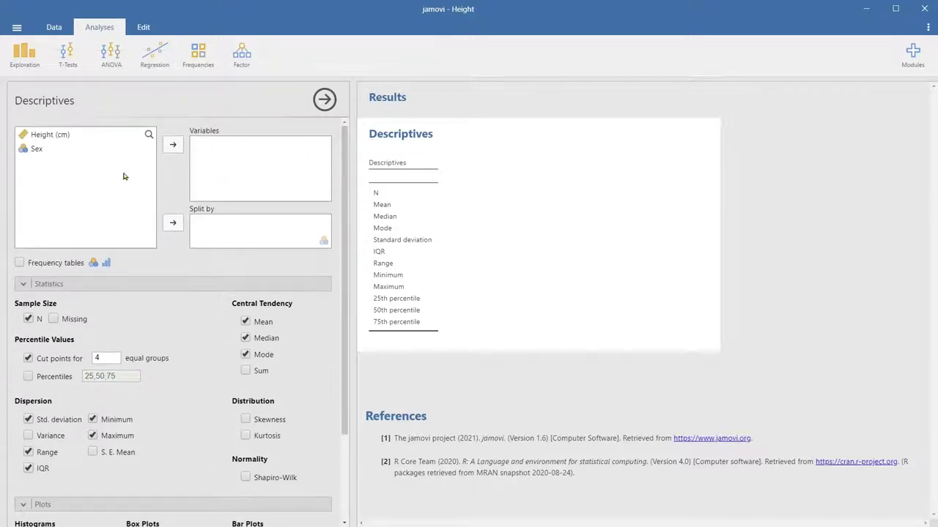
Add Height (cm) as the variable of the Descriptives analysis and examine its histogram and box plot.
left_click(63, 136)
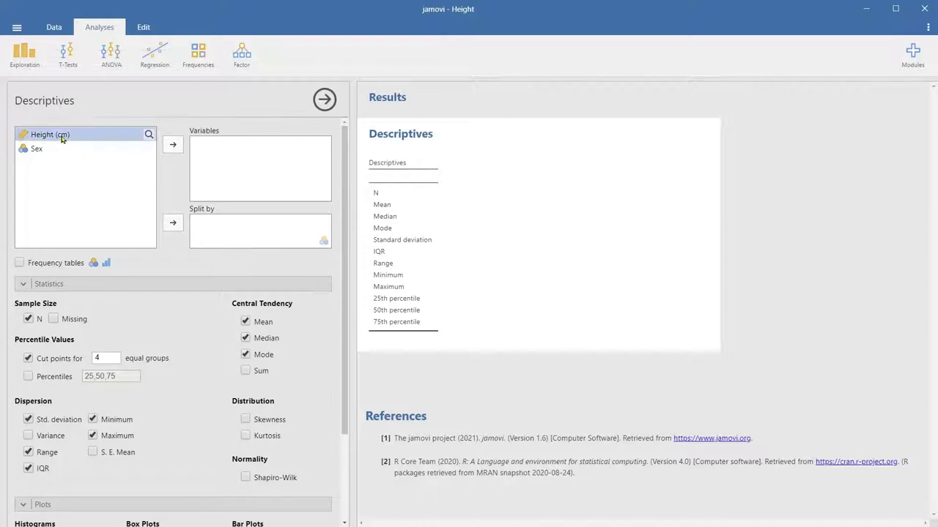
left_click(173, 147)
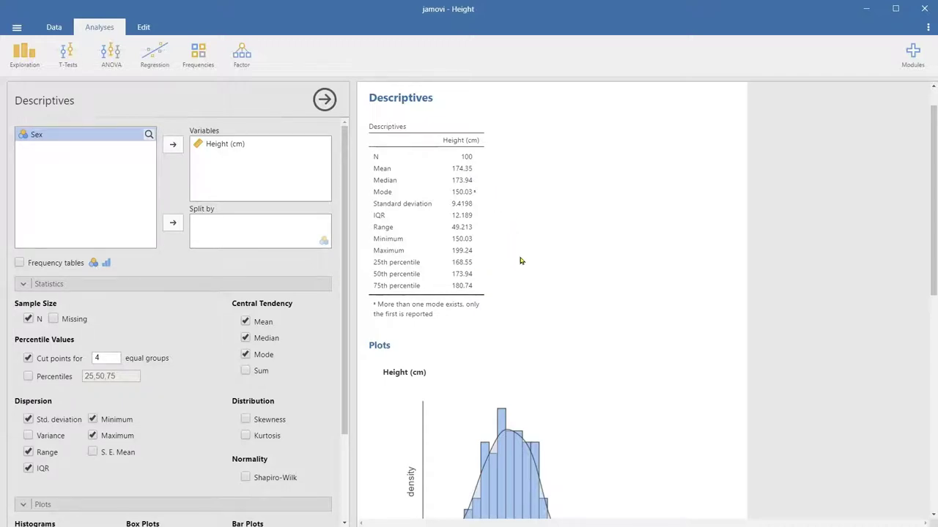
scroll(621, 210, "down", 5)
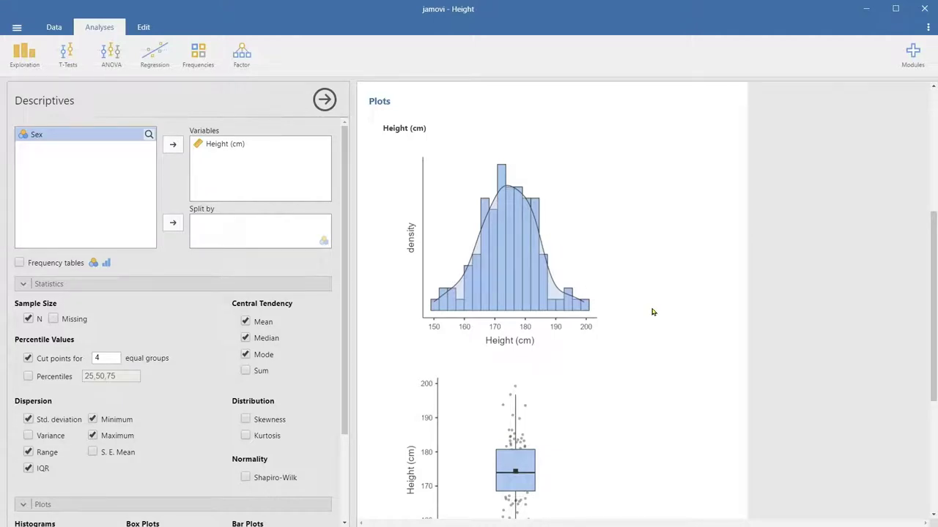
scroll(613, 318, "down", 2)
scroll(586, 301, "up", 1)
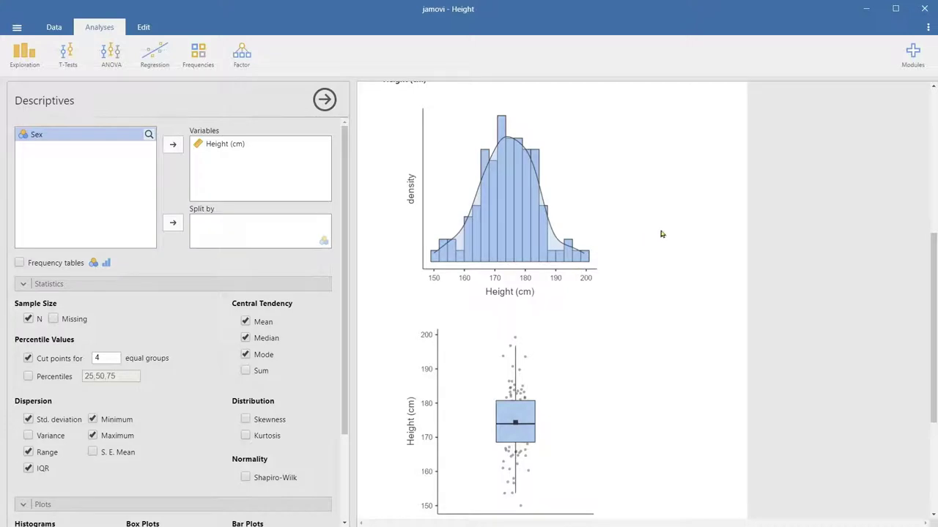
scroll(662, 229, "down", 3)
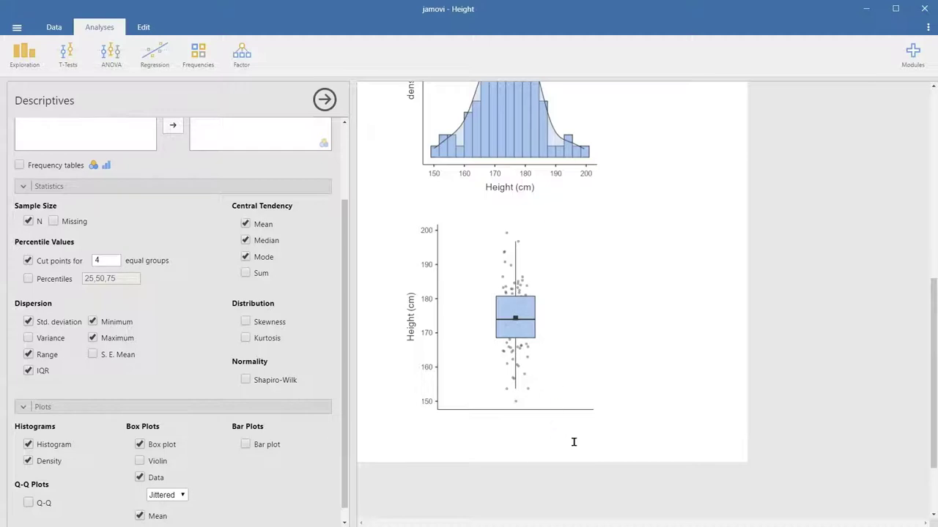
Try toggling the box plot's data points and showing them stacked, returning to the jittered display.
left_click(156, 479)
left_click(140, 478)
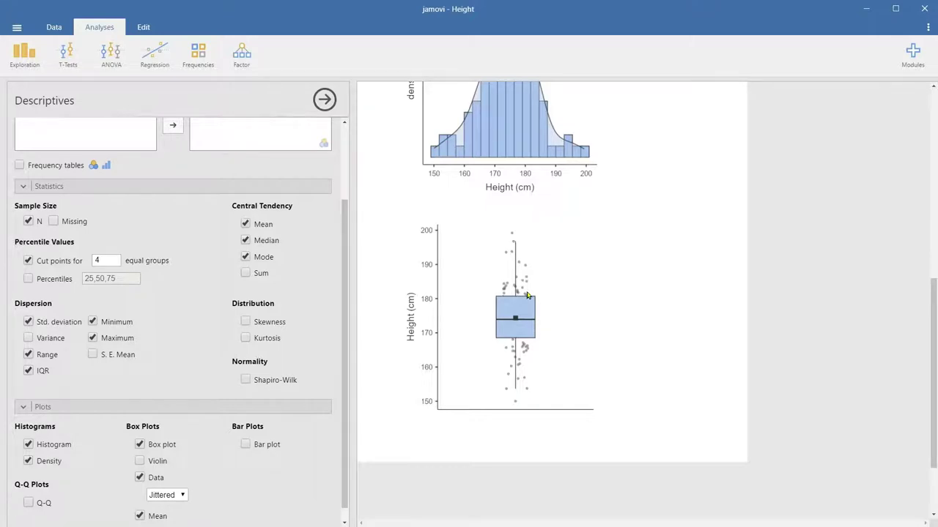
left_click(183, 496)
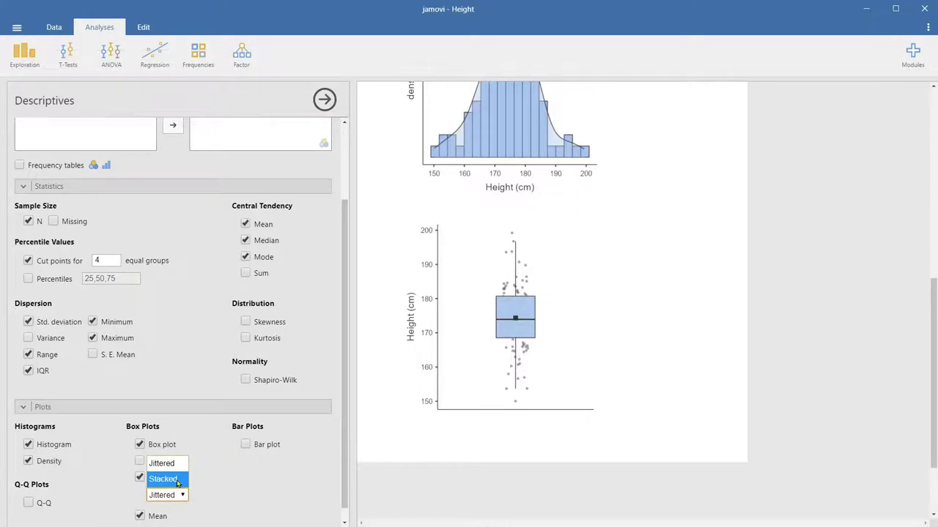
left_click(178, 482)
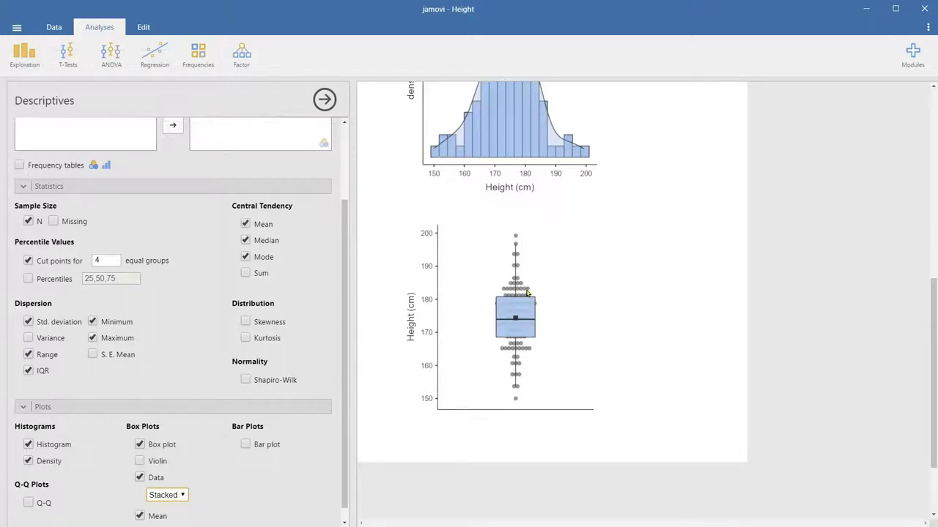
left_click(184, 496)
left_click(179, 465)
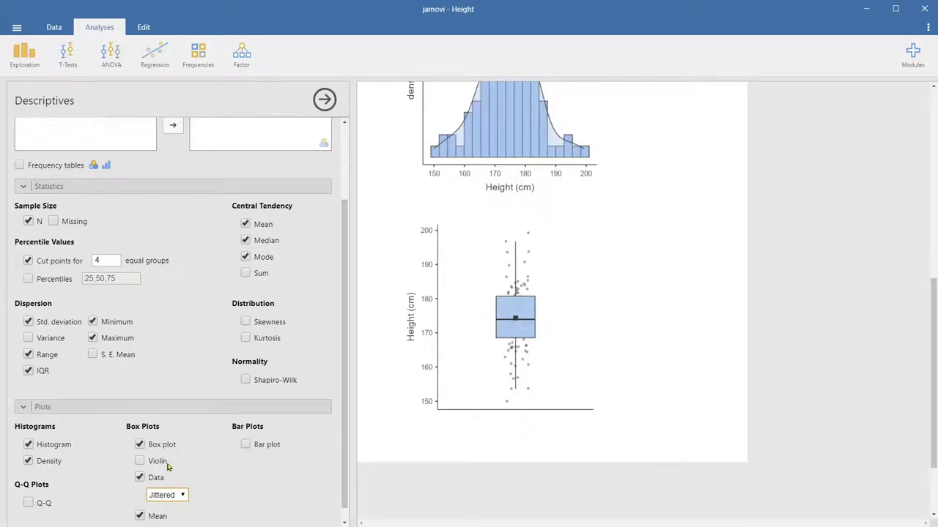
Add the violin outline to the box plot and include a bar plot for Height (cm).
left_click(139, 462)
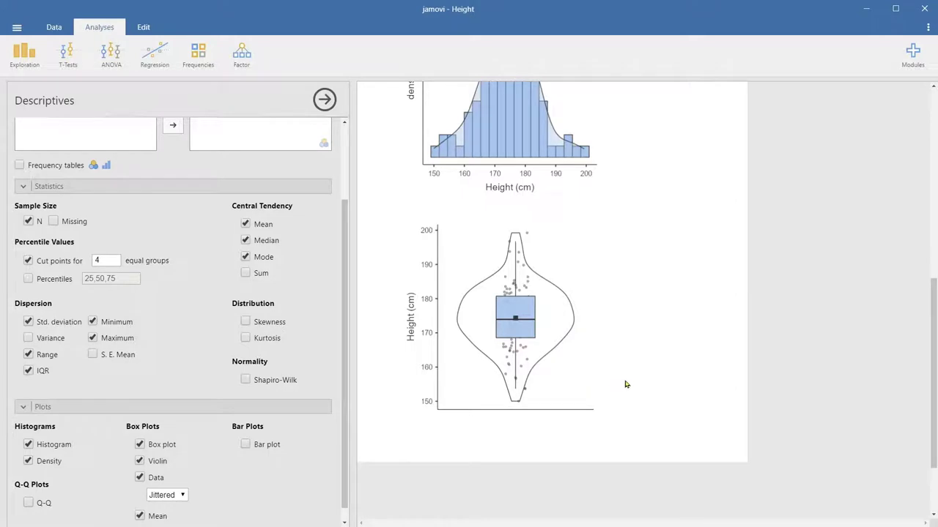
scroll(627, 383, "up", 1)
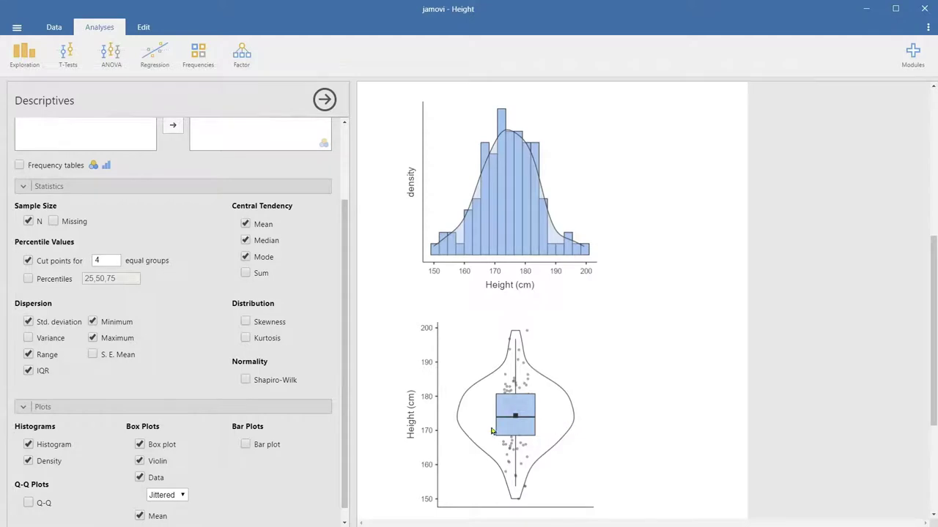
scroll(370, 428, "down", 2)
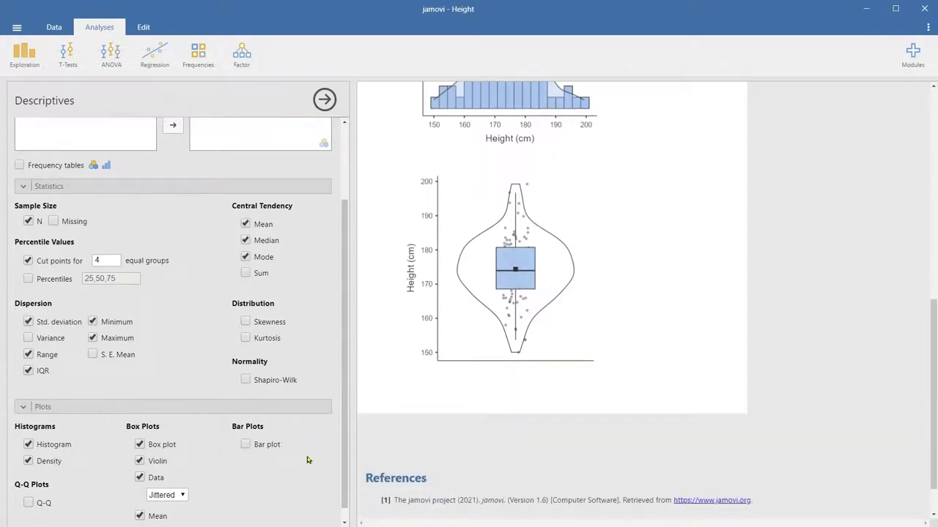
scroll(342, 440, "down", 1)
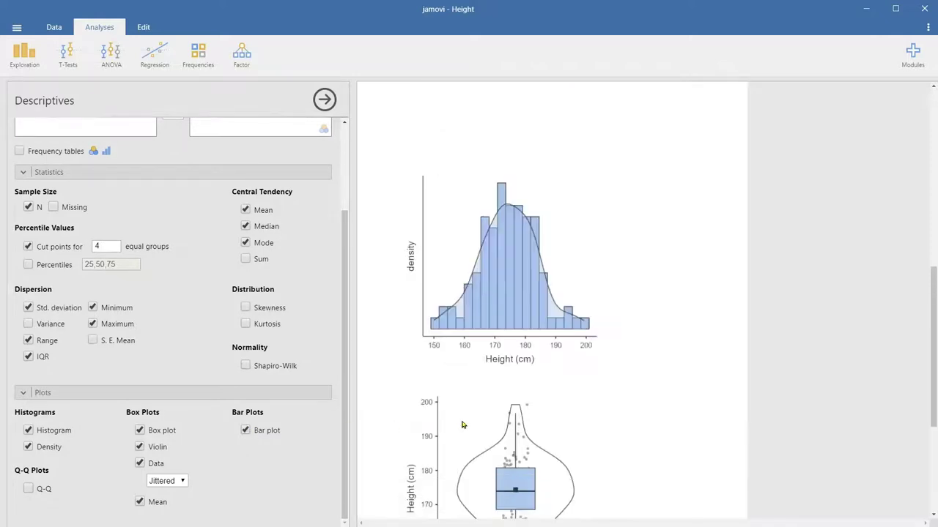
Examine the bar plot of Height (cm) against the descriptives table, and review the histogram and violin plot.
scroll(634, 328, "up", 3)
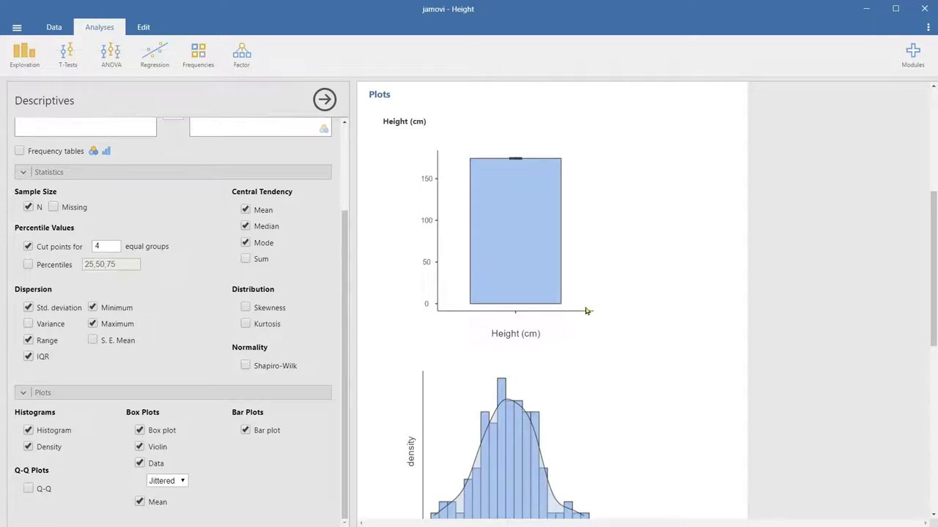
scroll(526, 252, "up", 2)
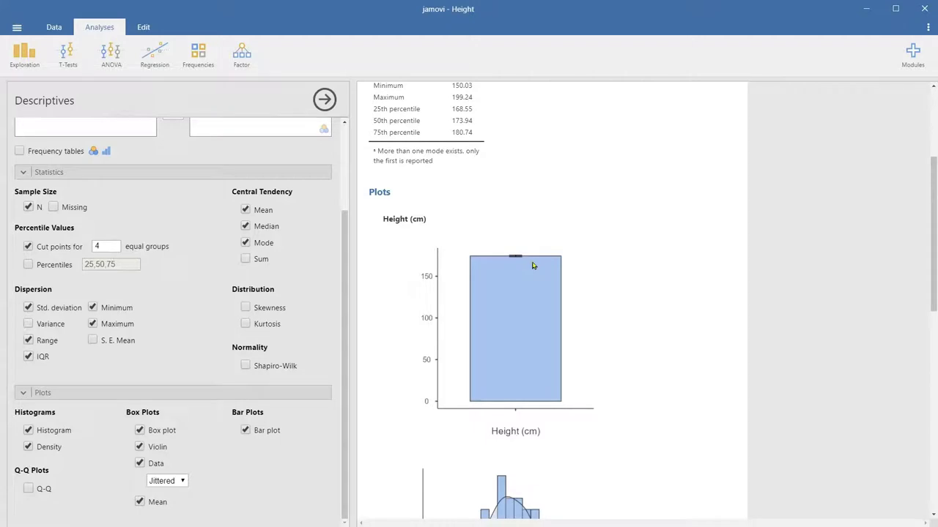
scroll(597, 267, "up", 3)
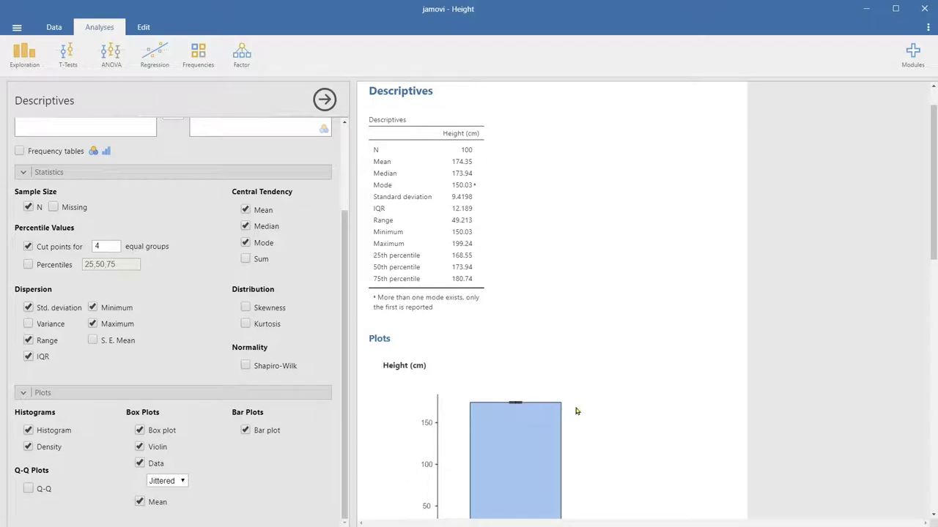
scroll(570, 409, "down", 2)
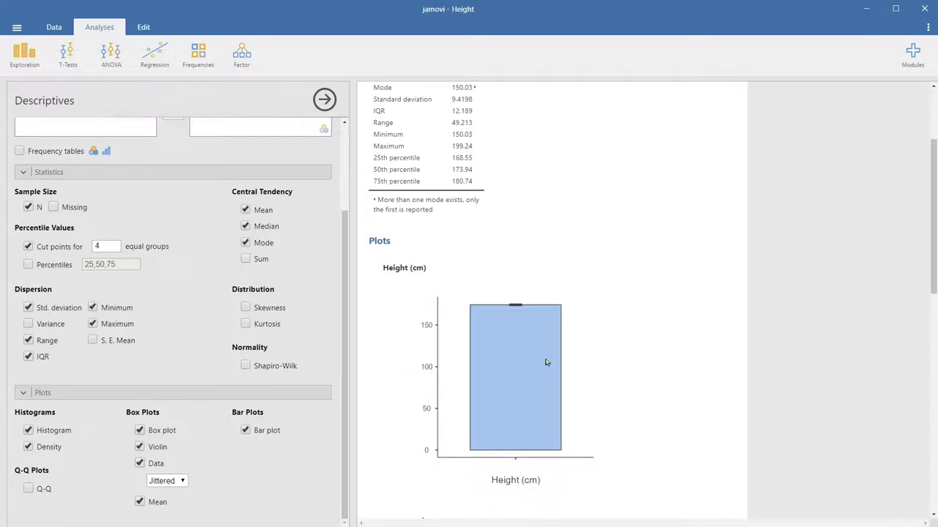
scroll(546, 362, "up", 3)
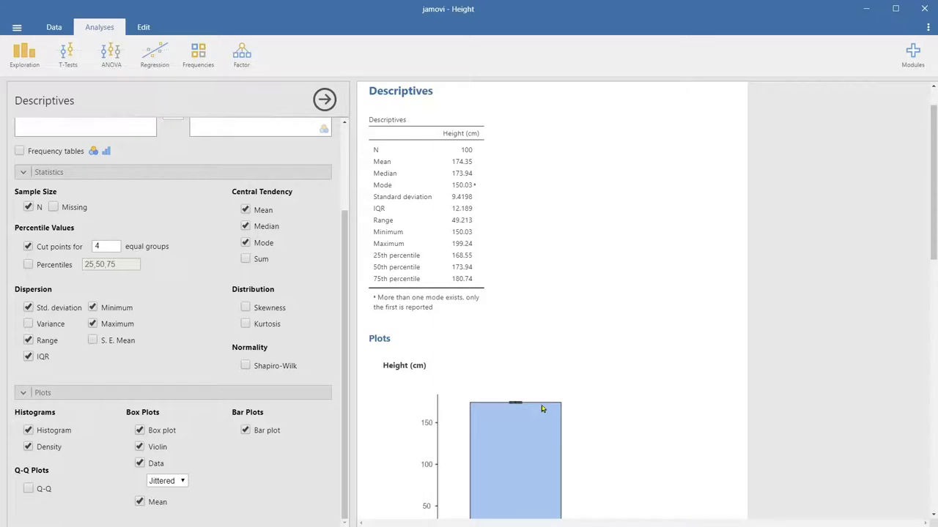
scroll(570, 389, "down", 1)
scroll(571, 387, "down", 1)
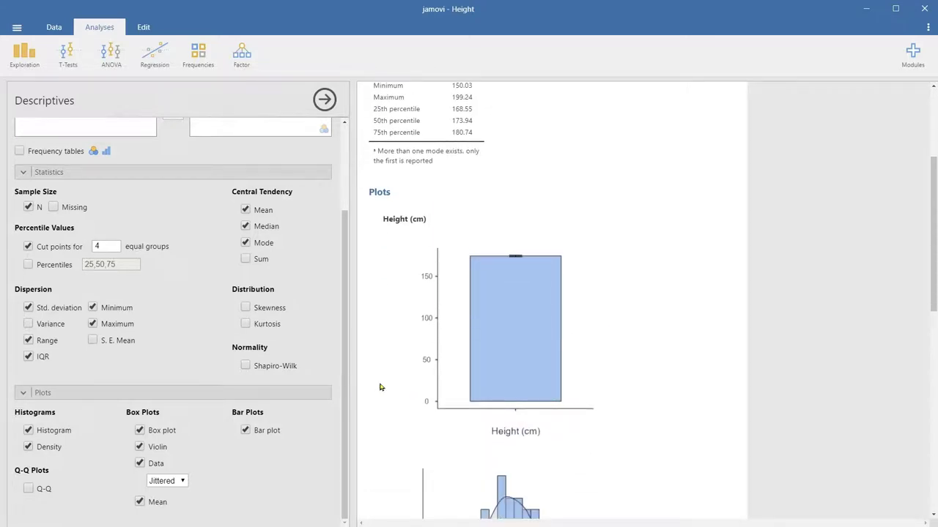
scroll(380, 386, "down", 2)
scroll(679, 339, "down", 2)
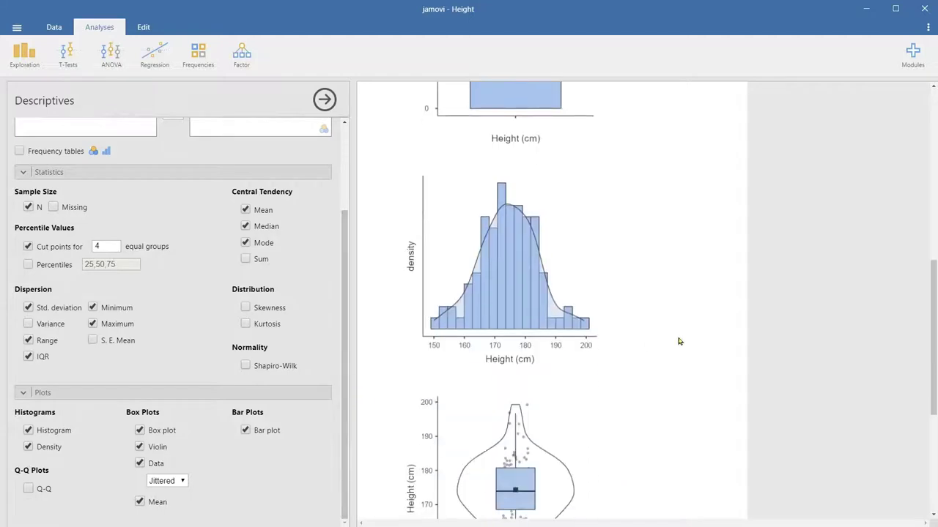
left_click_drag(346, 371, 354, 269)
scroll(654, 351, "up", 6)
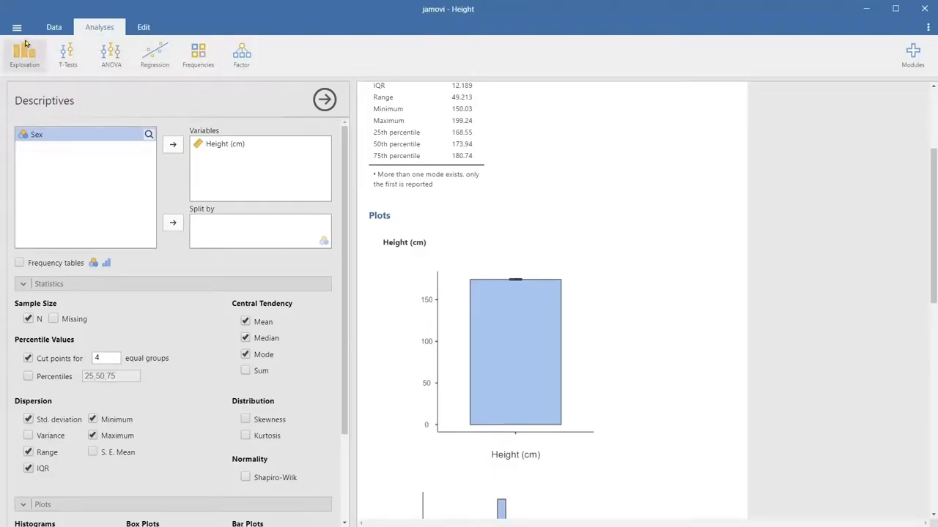
Create a computed variable in the height dataset and name it zHeight.
left_click(51, 31)
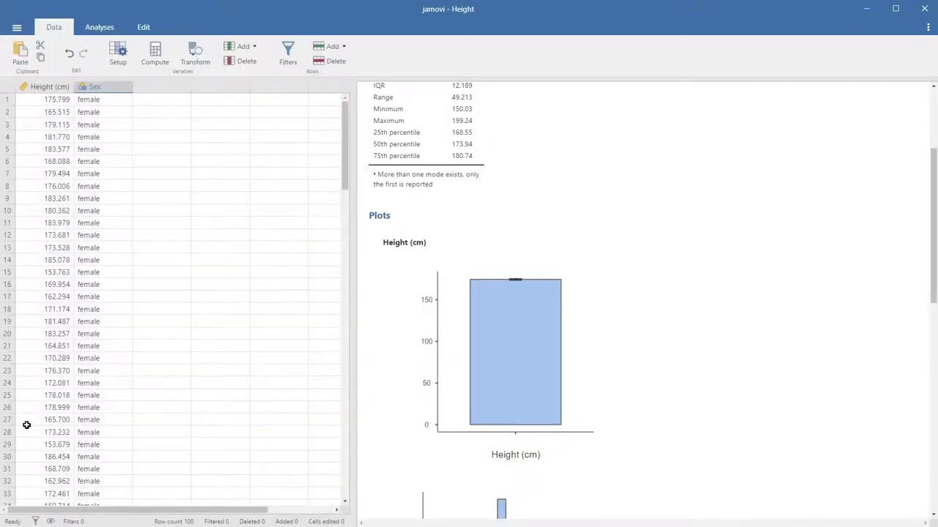
scroll(525, 399, "up", 2)
scroll(578, 366, "down", 7)
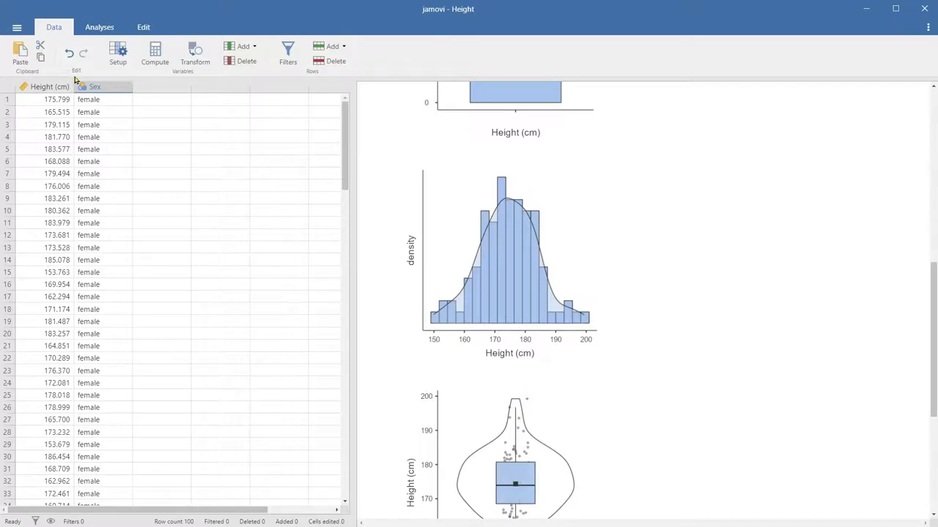
left_click(100, 29)
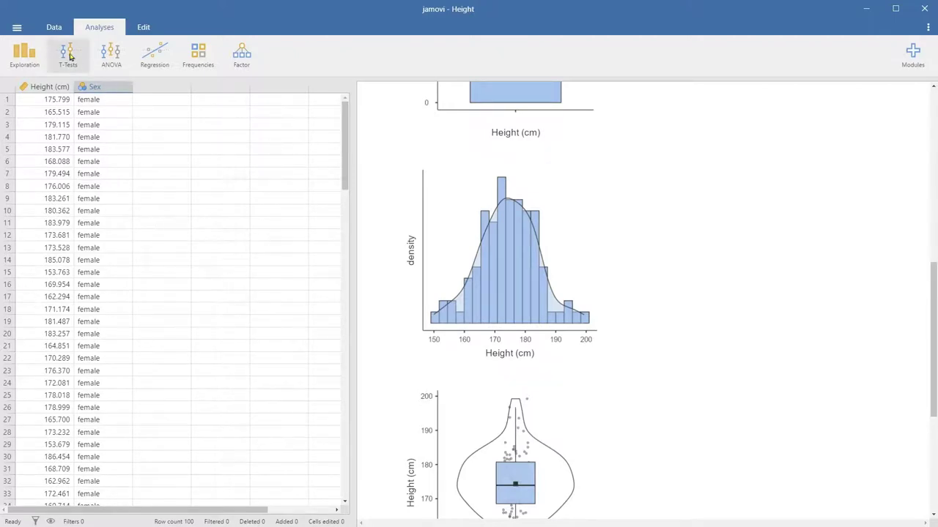
left_click(59, 31)
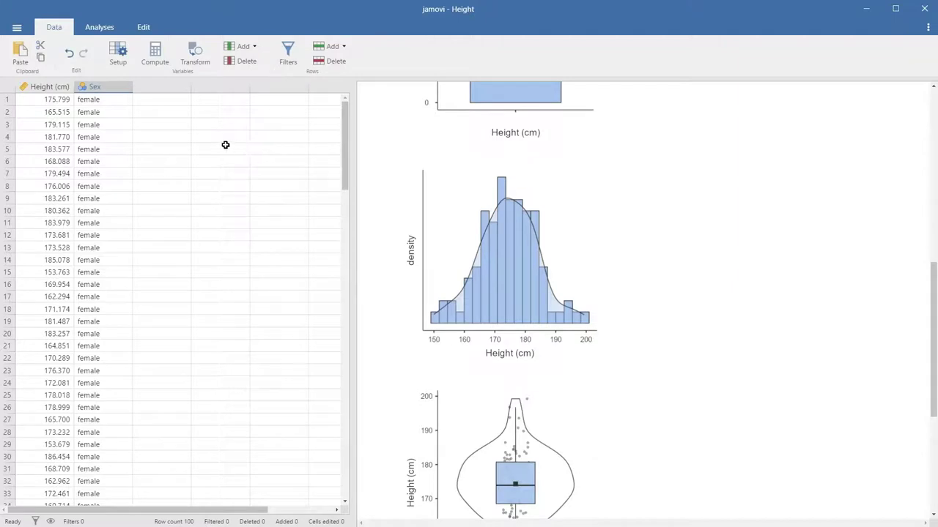
left_click(156, 65)
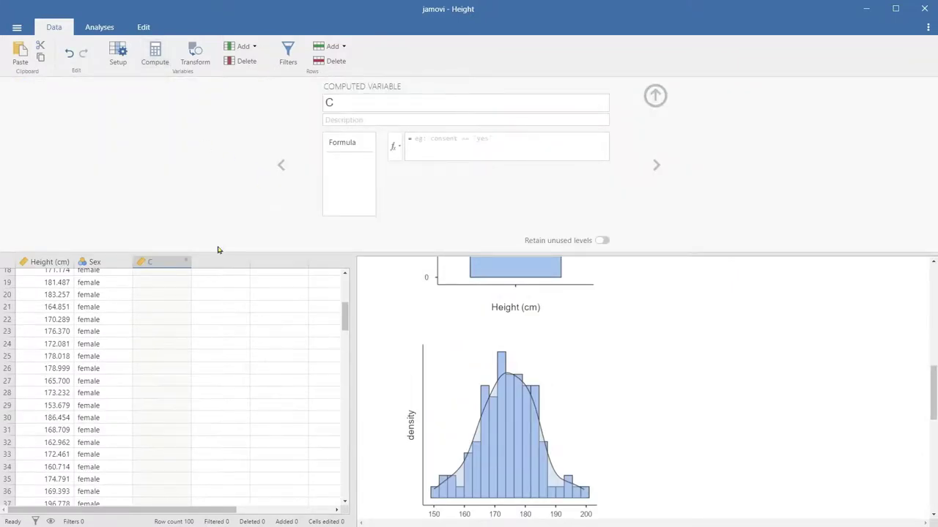
scroll(38, 379, "up", 5)
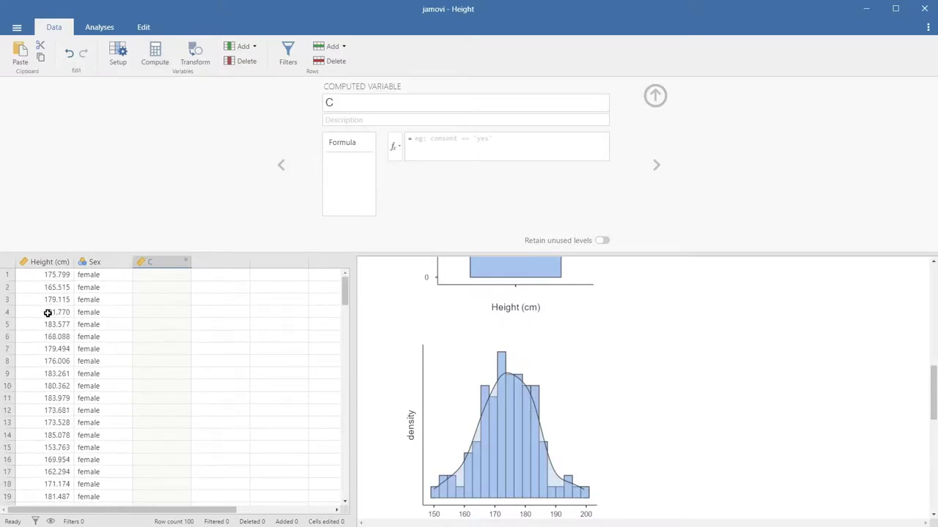
scroll(54, 355, "down", 7)
scroll(54, 353, "down", 5)
scroll(54, 352, "up", 12)
left_click(360, 107)
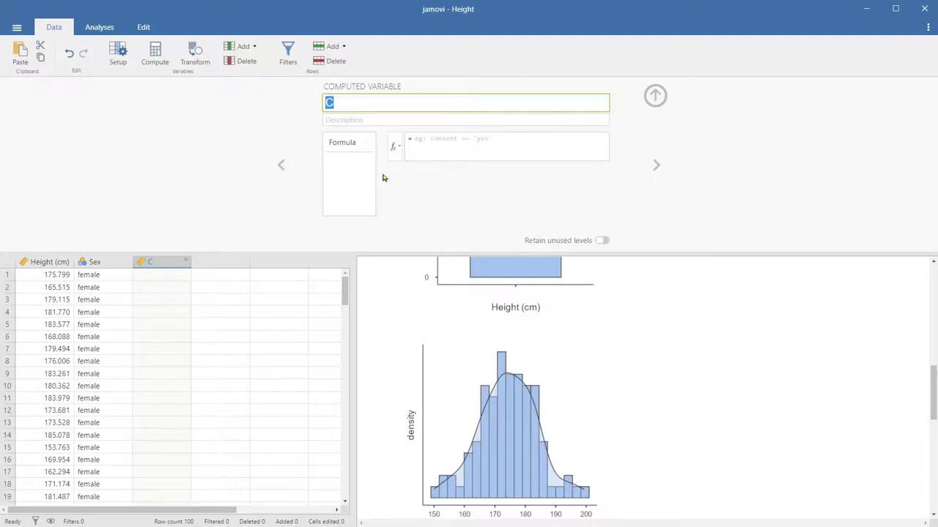
type("zHeight")
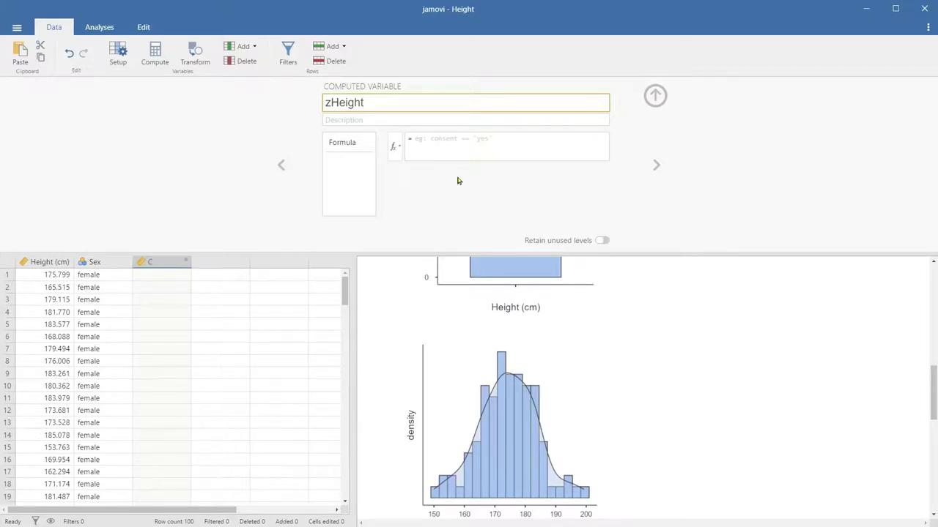
Define zHeight with the formula Z(`Height (cm)`), using the statistical Z function on the Height (cm) variable.
left_click(399, 151)
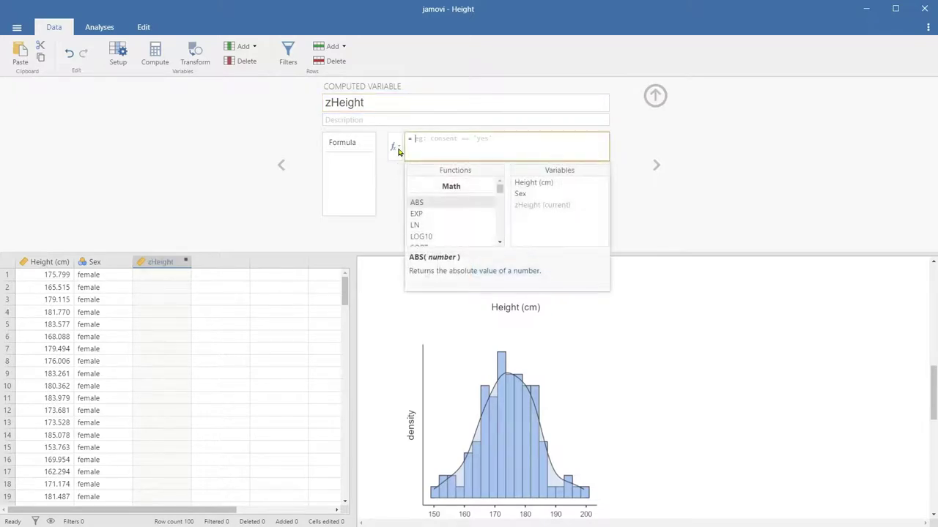
left_click(231, 242)
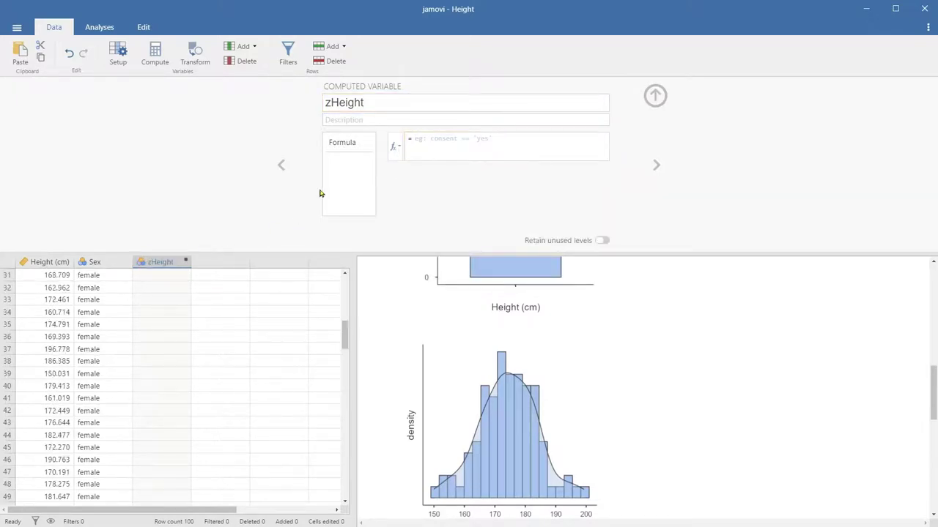
left_click(398, 146)
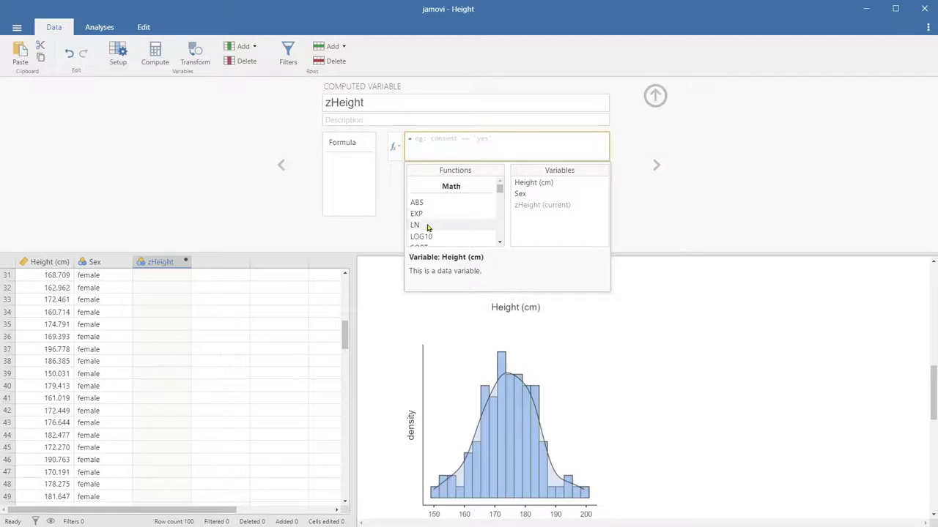
scroll(503, 229, "down", 3)
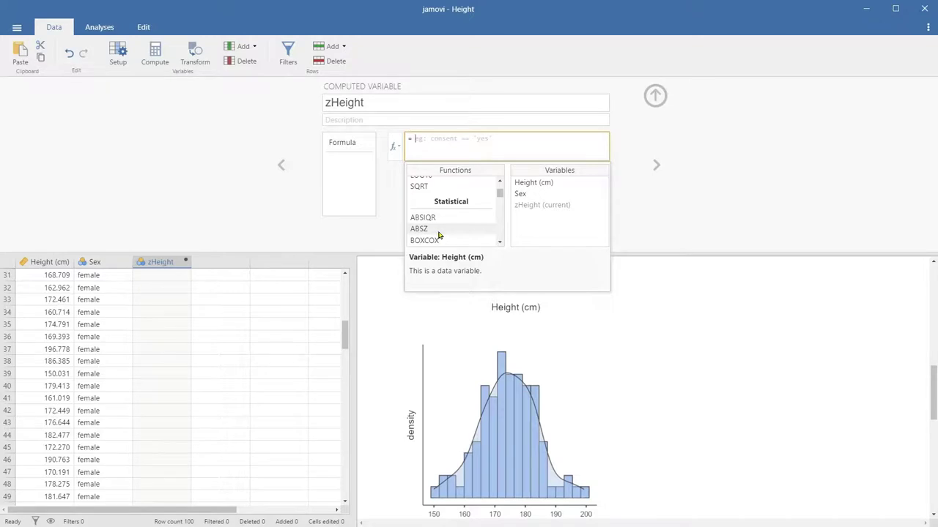
left_click(499, 242)
left_click(499, 244)
left_click(499, 245)
left_click(499, 245)
left_click(499, 245)
left_click(499, 245)
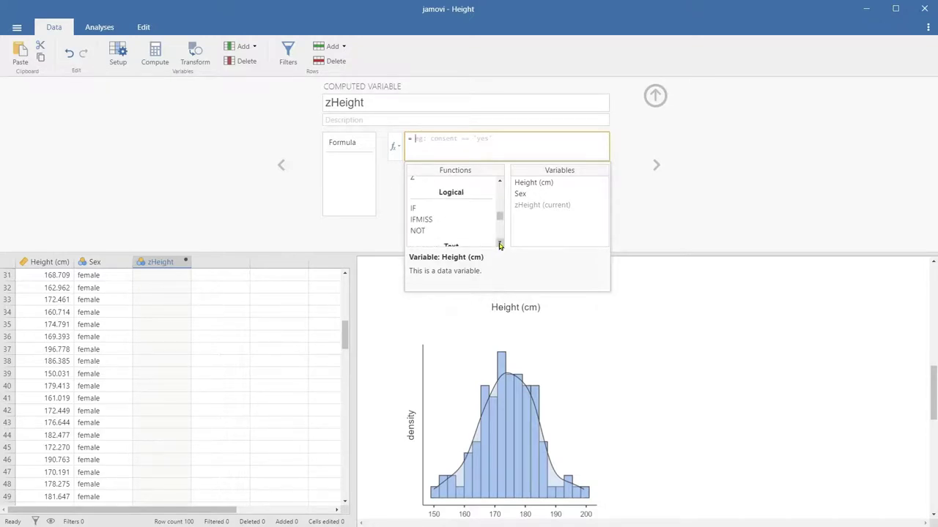
left_click_drag(499, 218, 499, 216)
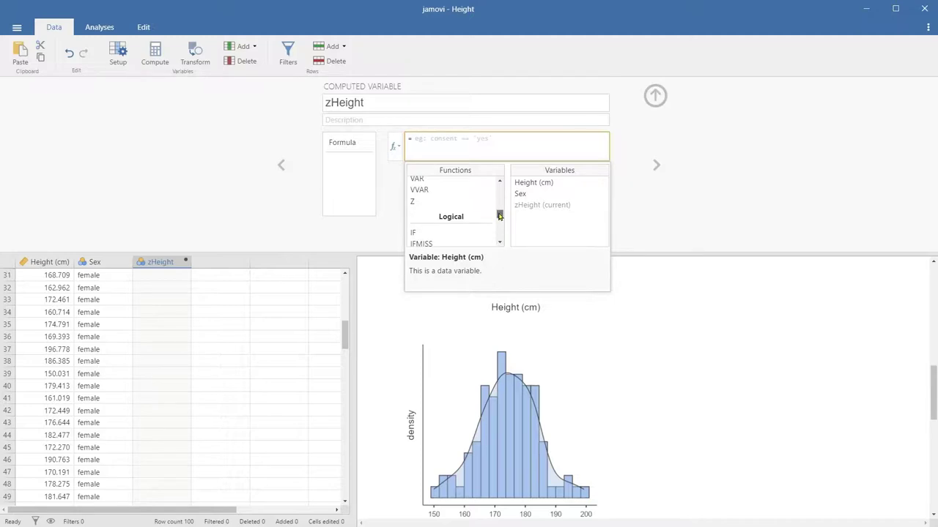
double_click(435, 203)
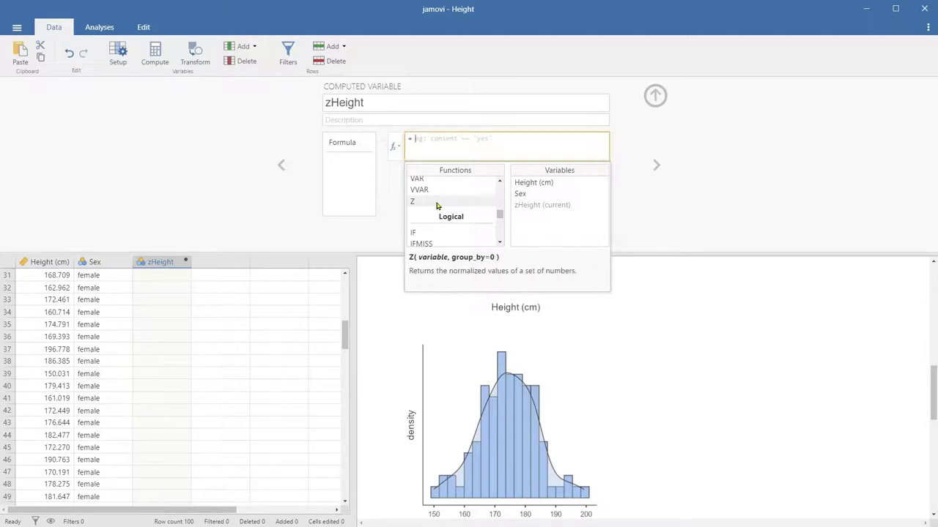
double_click(536, 187)
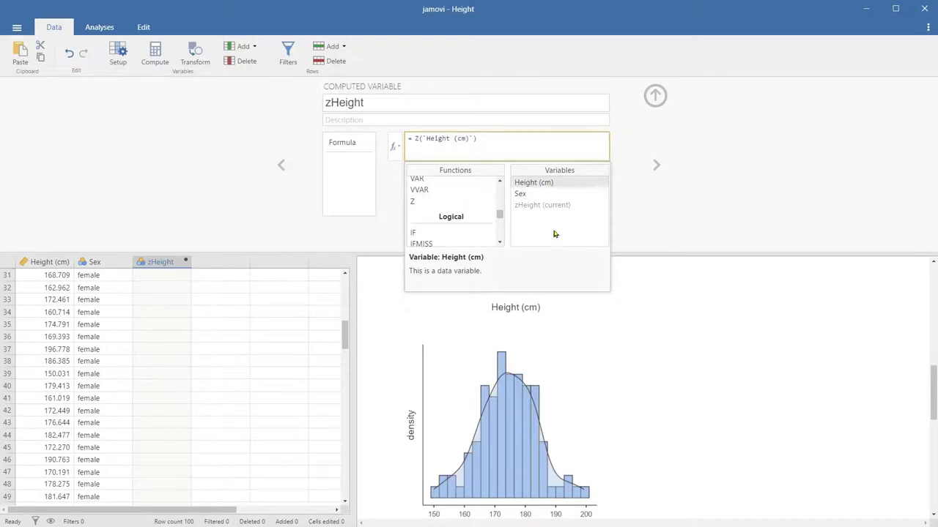
key("Return")
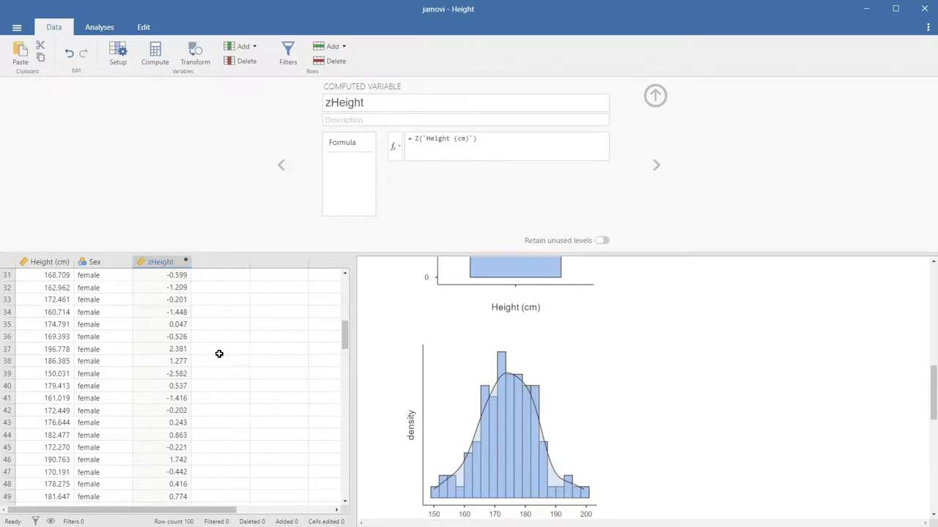
Compare the zHeight values with the original heights and with the mean and standard deviation in the descriptives table.
scroll(203, 352, "down", 3)
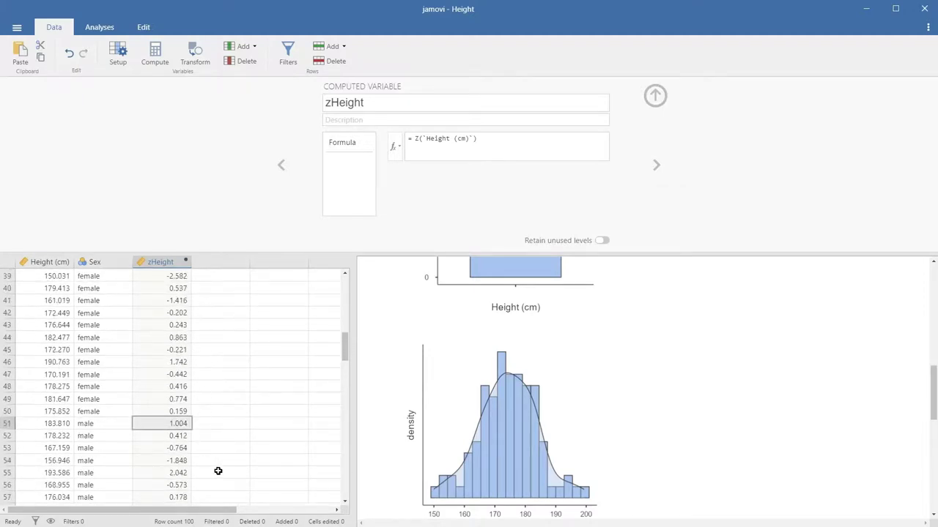
left_click(51, 446)
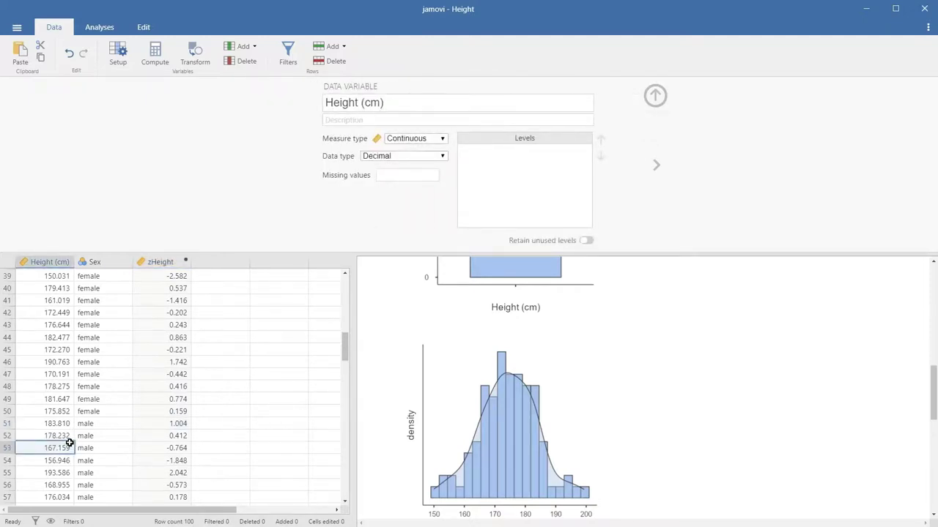
left_click(182, 425)
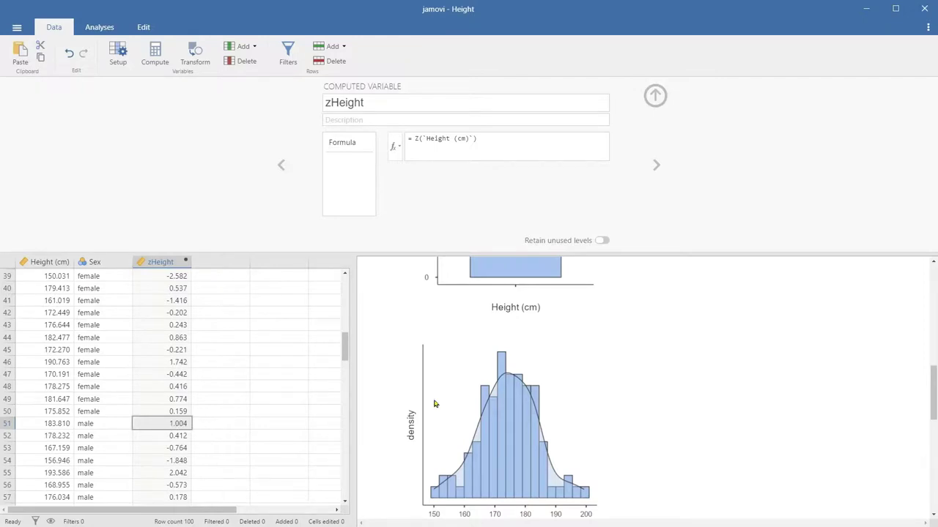
left_click(623, 398)
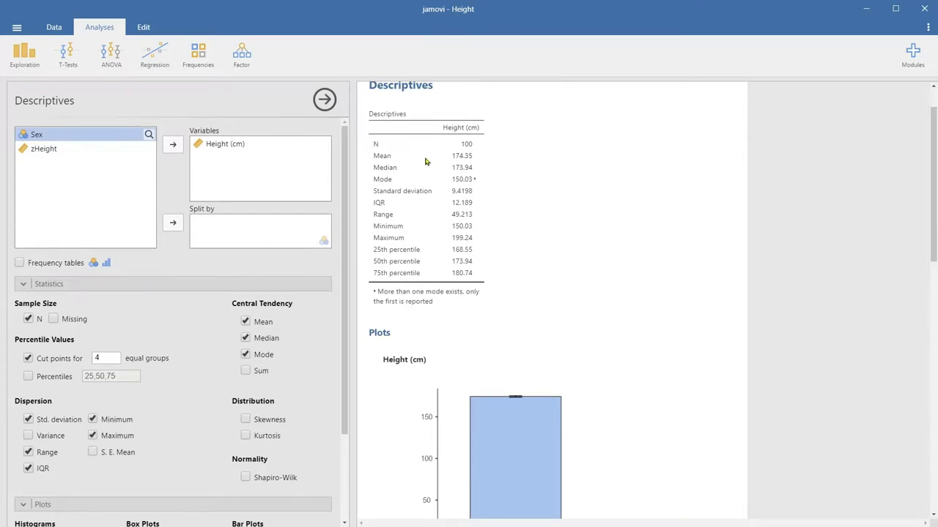
left_click(52, 28)
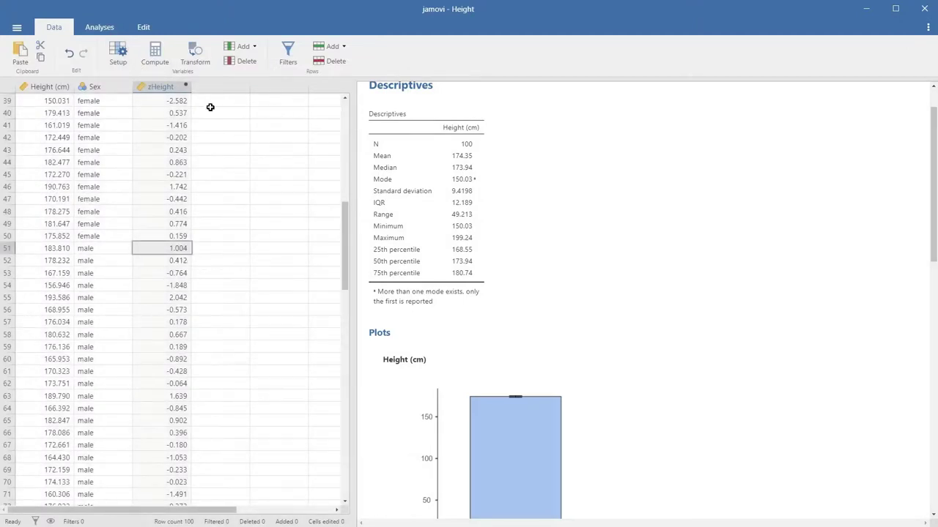
double_click(163, 87)
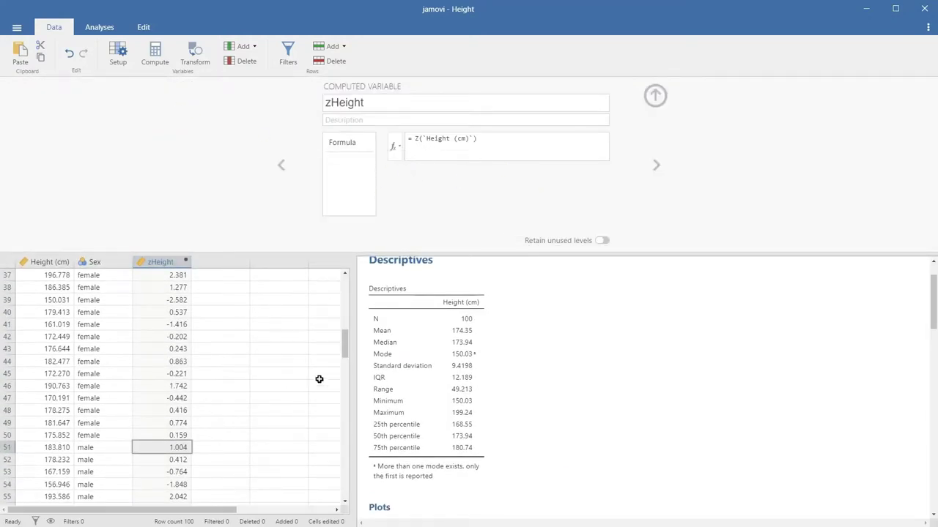
left_click_drag(344, 356, 345, 263)
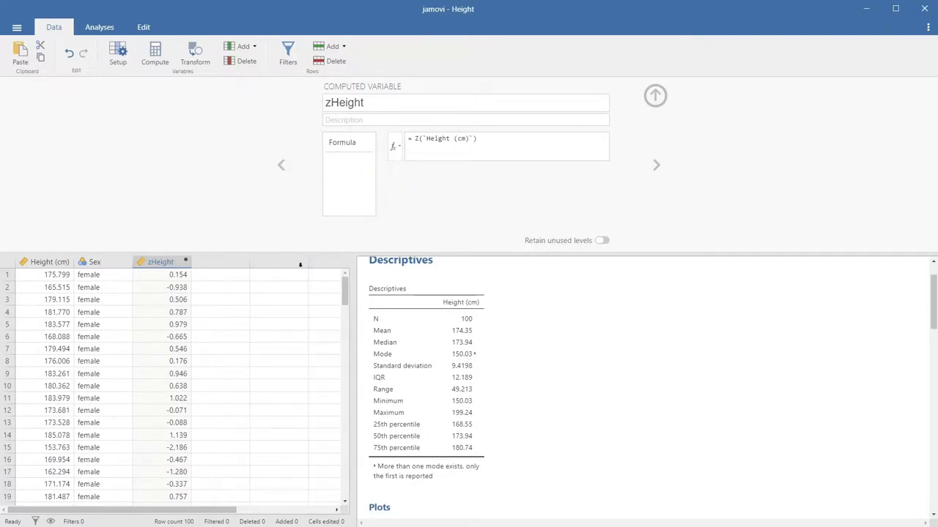
Create a second computed variable in the empty column after zHeight and name it zHeight2.
left_click(225, 265)
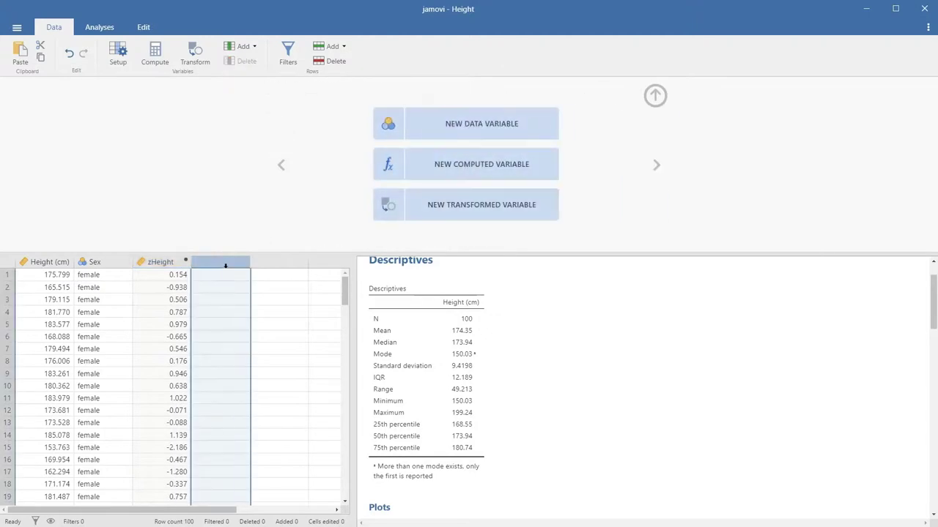
left_click(493, 162)
left_click(359, 104)
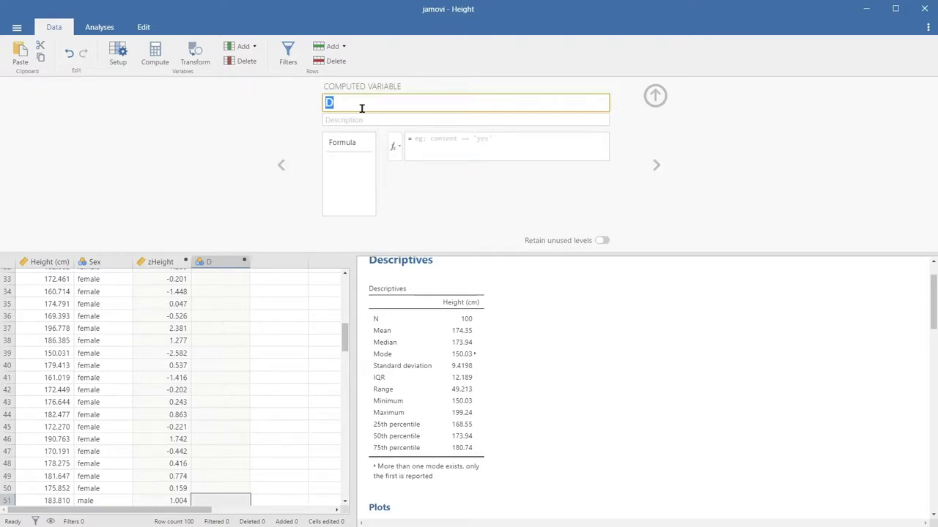
type("zh")
key("BackSpace")
type("Hegith2")
key("BackSpace")
key("BackSpace")
key("BackSpace")
key("BackSpace")
key("BackSpace")
type("ight2")
Define zHeight2 with the formula (`Height (cm)`-174.35)/9.4198.
left_click(397, 148)
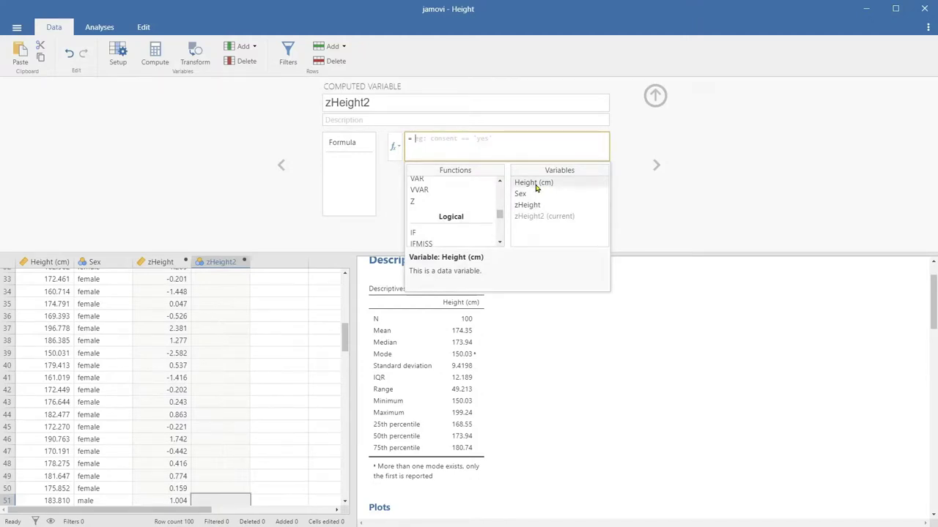
double_click(535, 184)
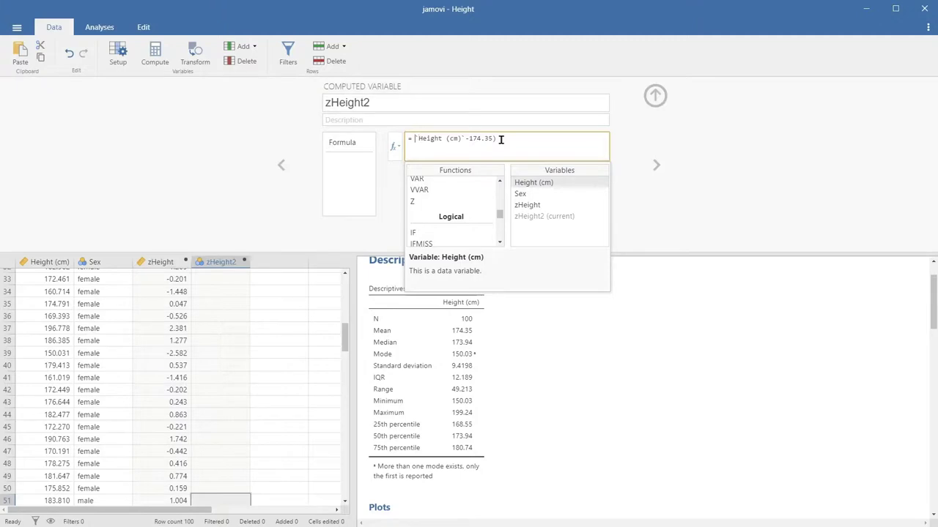
type("(cm)")
type("98")
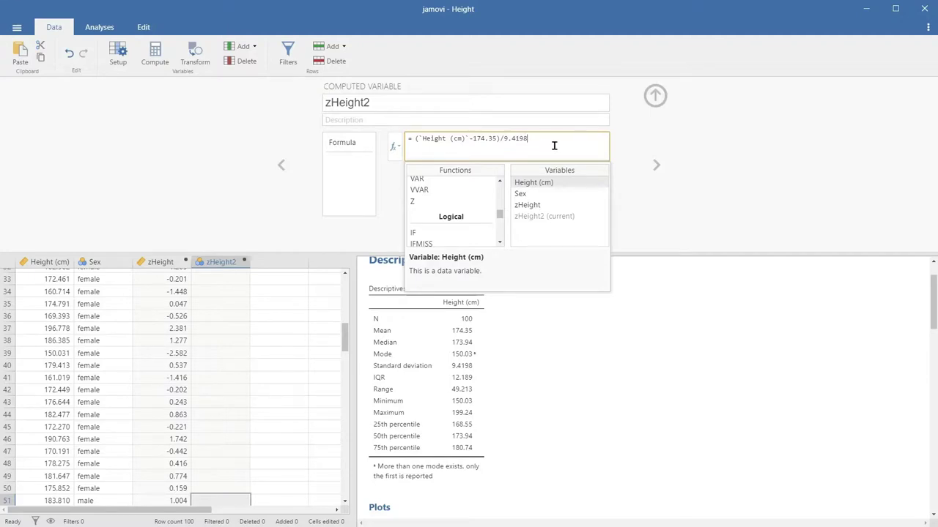
key("Return")
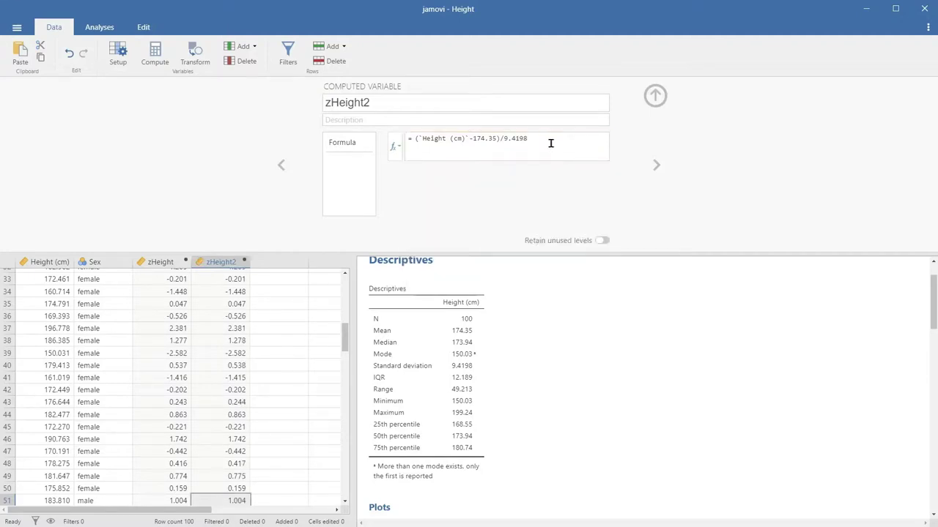
Compare the zHeight and zHeight2 columns from the first row, close the variable editor and review the descriptives results.
left_click_drag(345, 344, 345, 282)
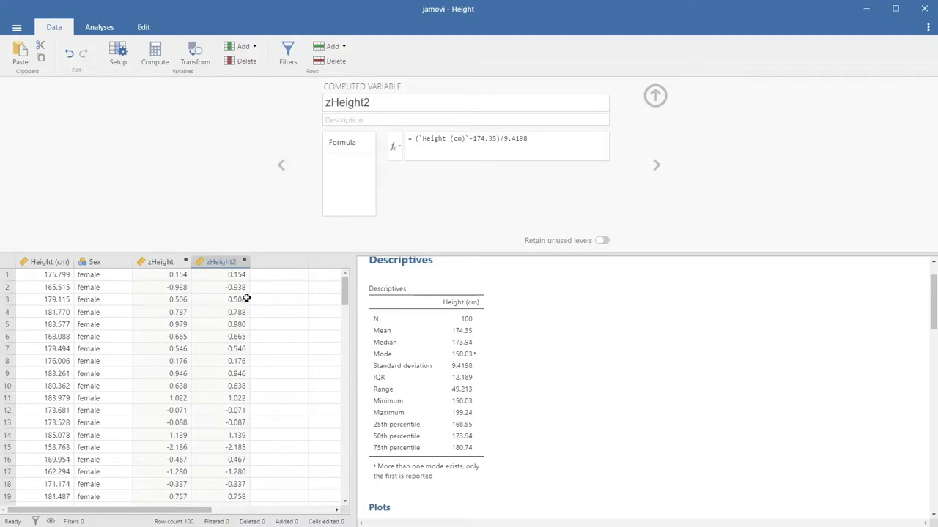
left_click(399, 149)
left_click(655, 95)
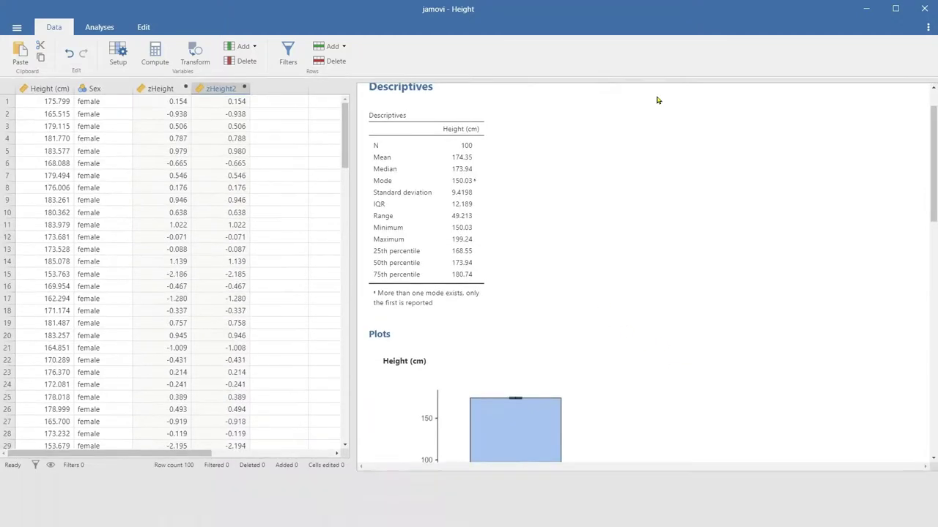
scroll(585, 263, "down", 6)
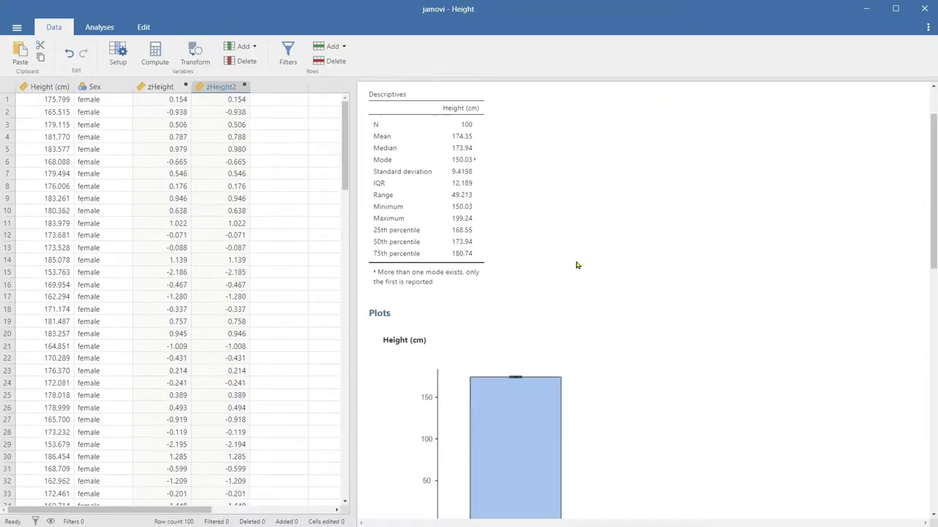
scroll(585, 263, "up", 10)
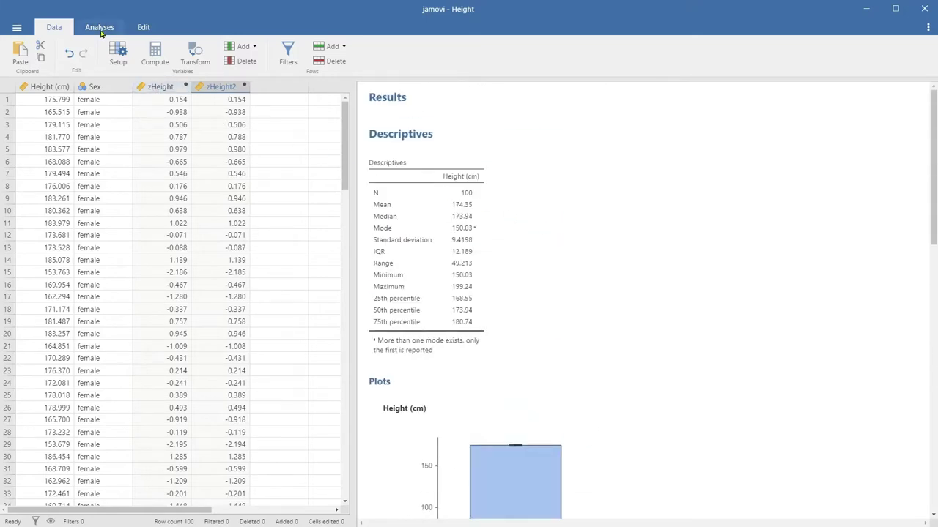
Start a new Descriptives analysis with zHeight as its variable.
left_click(101, 31)
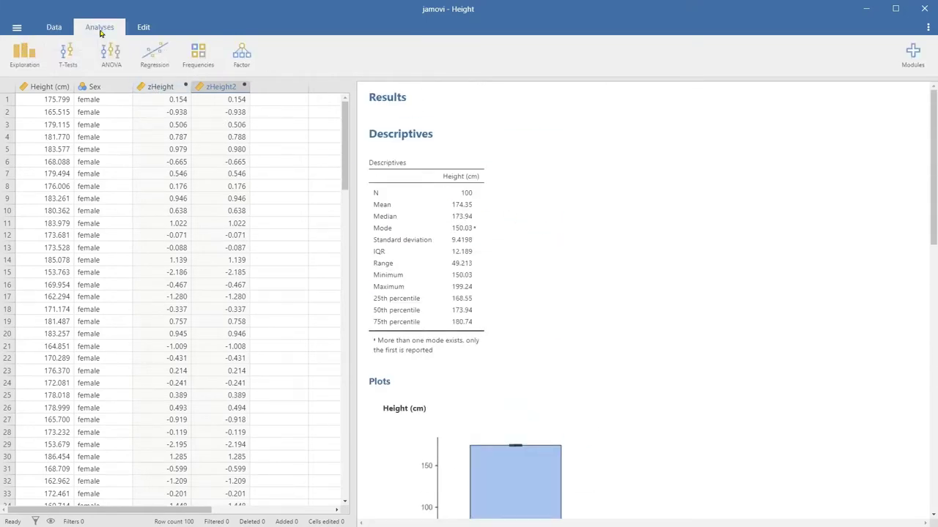
left_click(33, 65)
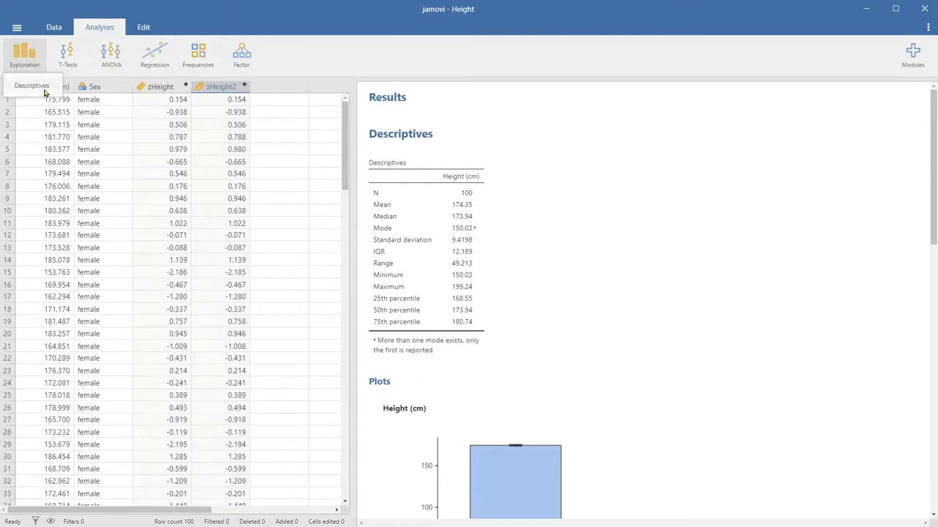
left_click(36, 86)
left_click(44, 149)
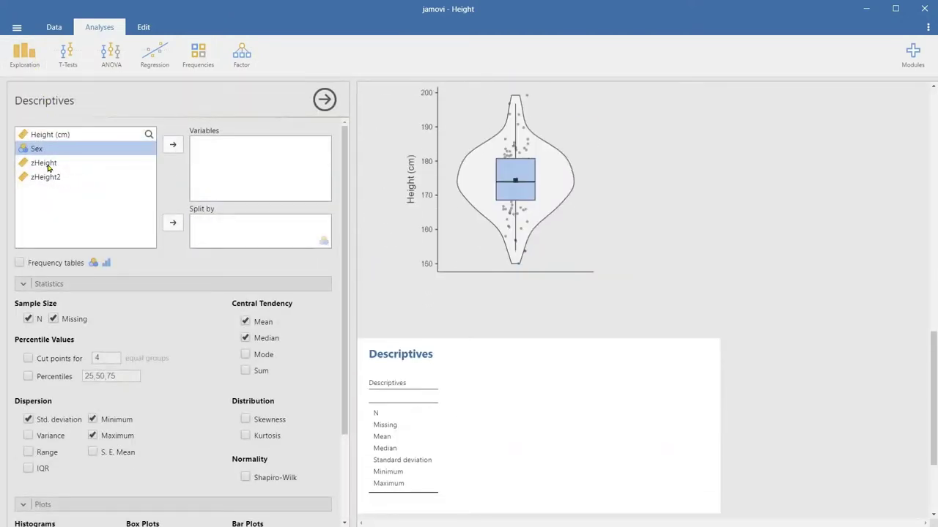
left_click(50, 162)
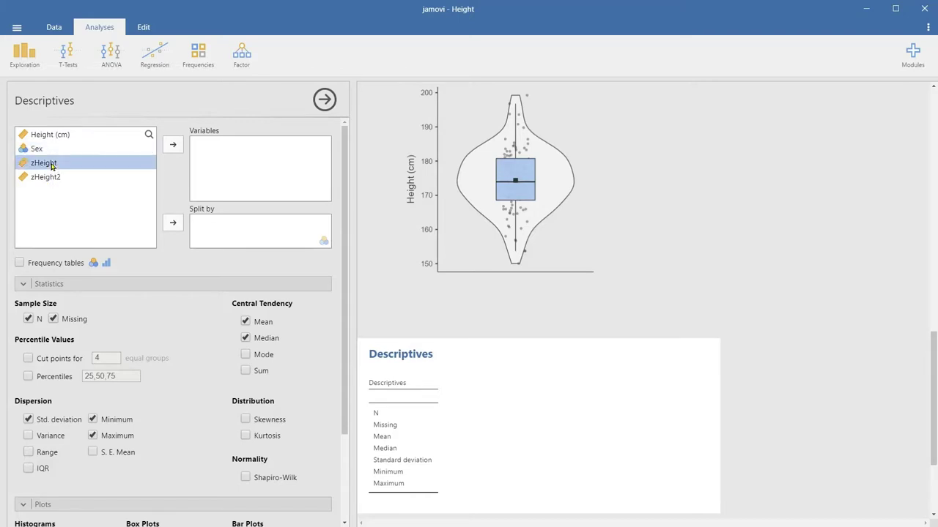
left_click(172, 147)
Exclude the missing count from the zHeight descriptives and include the mode alongside the mean and median.
left_click(53, 319)
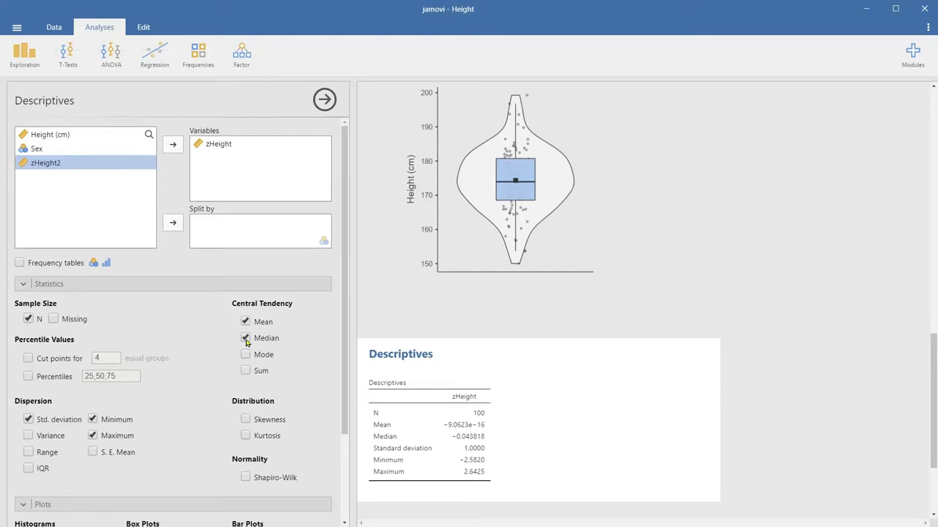
left_click(246, 340)
left_click(245, 355)
scroll(194, 376, "down", 1)
scroll(194, 377, "down", 3)
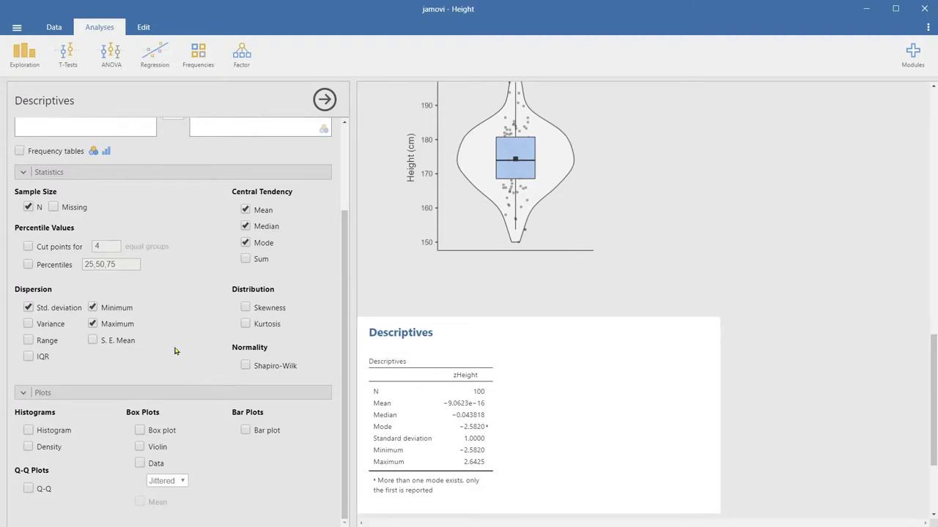
left_click(112, 326)
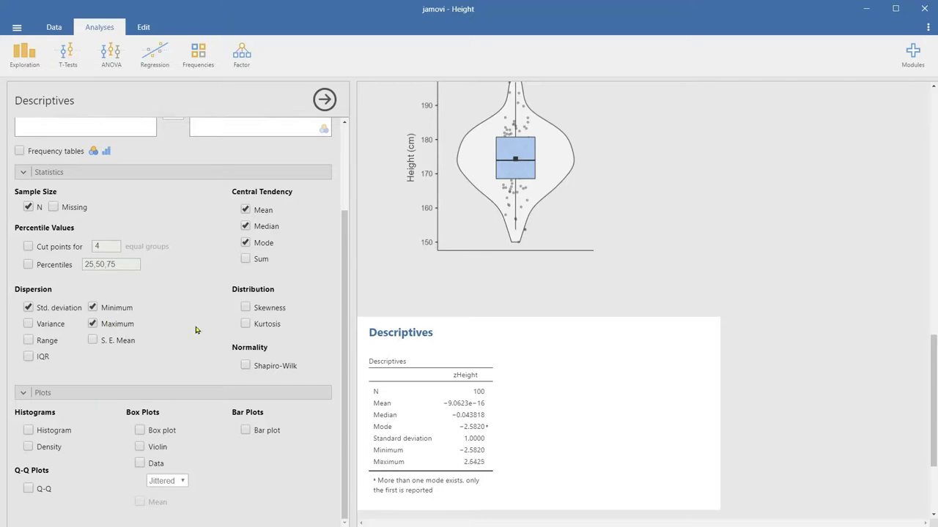
Add a histogram with a density curve for zHeight.
left_click(29, 445)
left_click(44, 432)
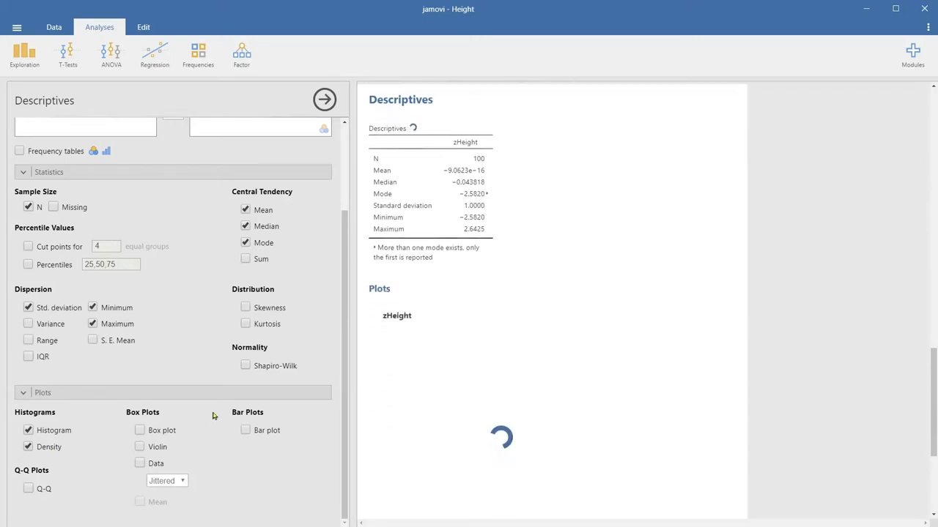
scroll(264, 401, "up", 3)
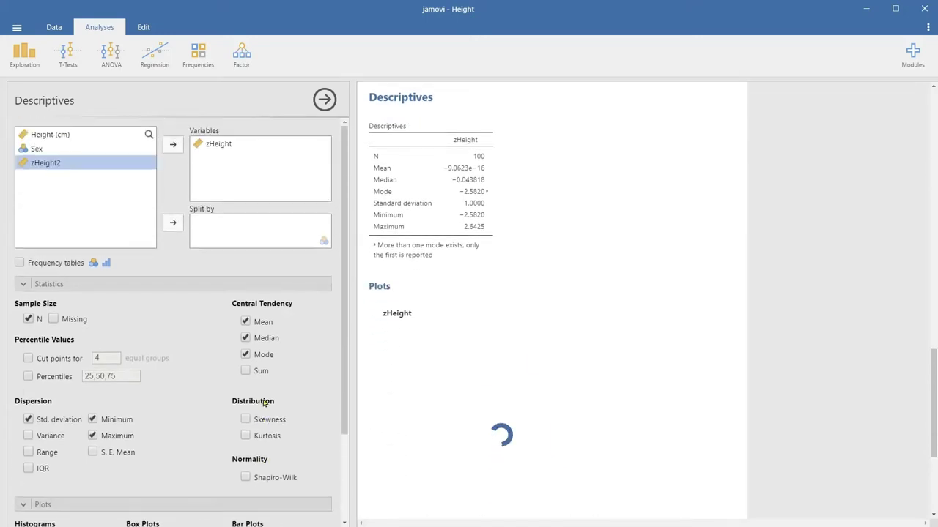
Compare the shape and axis scale of the zHeight histogram with those of the Height (cm) histogram.
scroll(264, 399, "down", 3)
scroll(570, 389, "down", 3)
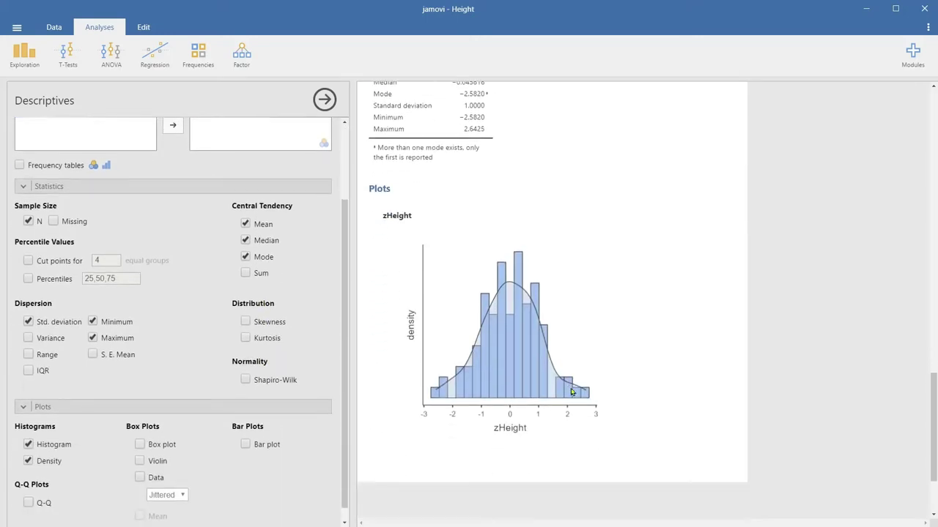
scroll(554, 414, "up", 6)
scroll(554, 412, "up", 3)
scroll(554, 413, "down", 10)
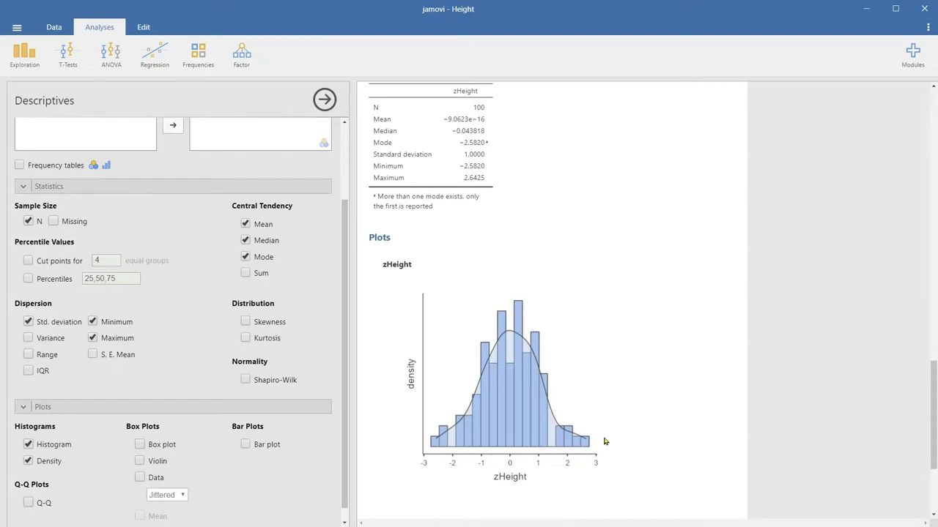
scroll(613, 437, "up", 1)
scroll(614, 437, "up", 7)
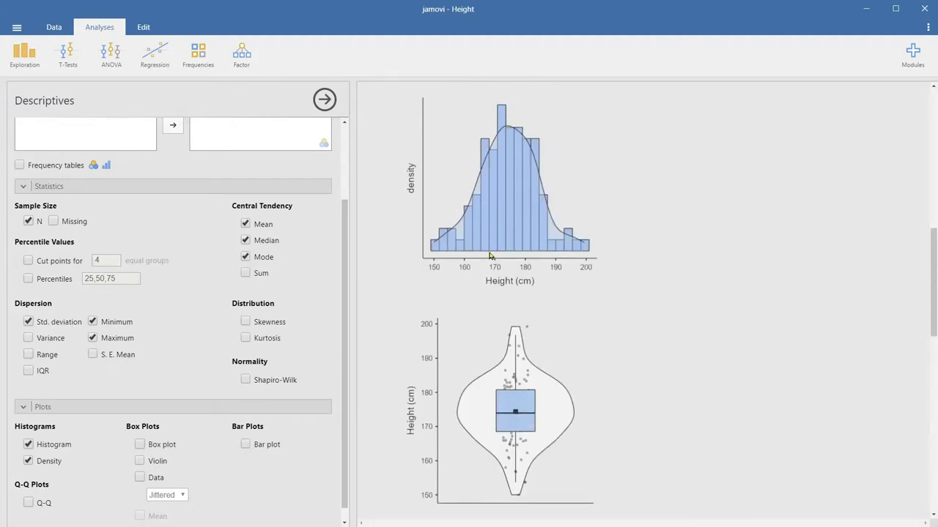
scroll(530, 249, "down", 10)
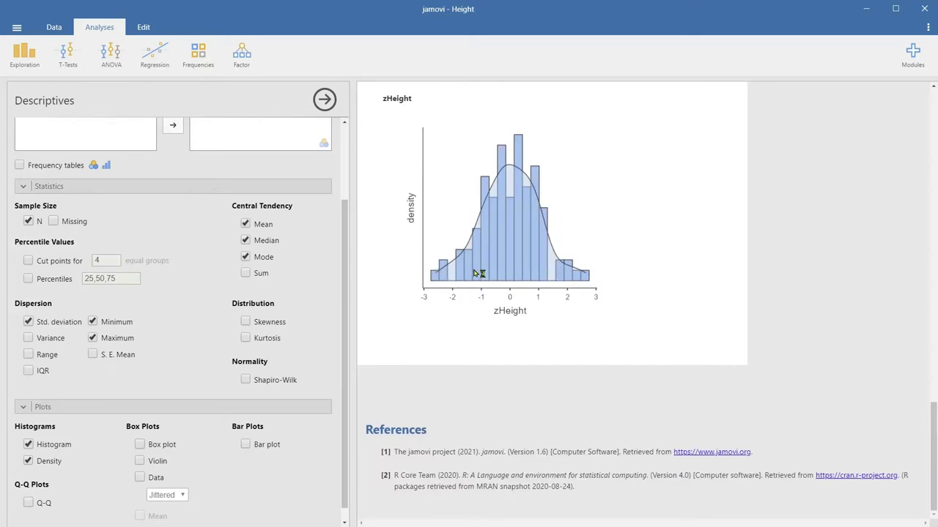
scroll(598, 277, "up", 2)
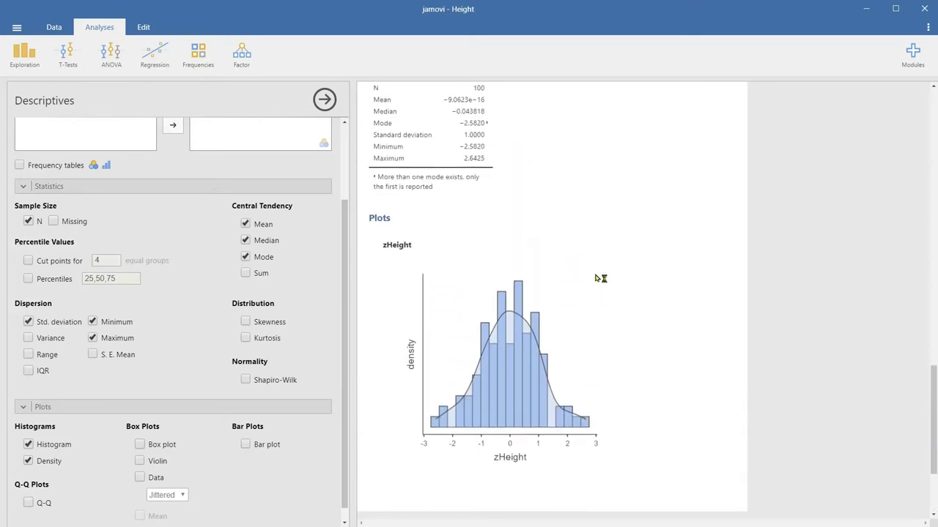
scroll(596, 278, "up", 9)
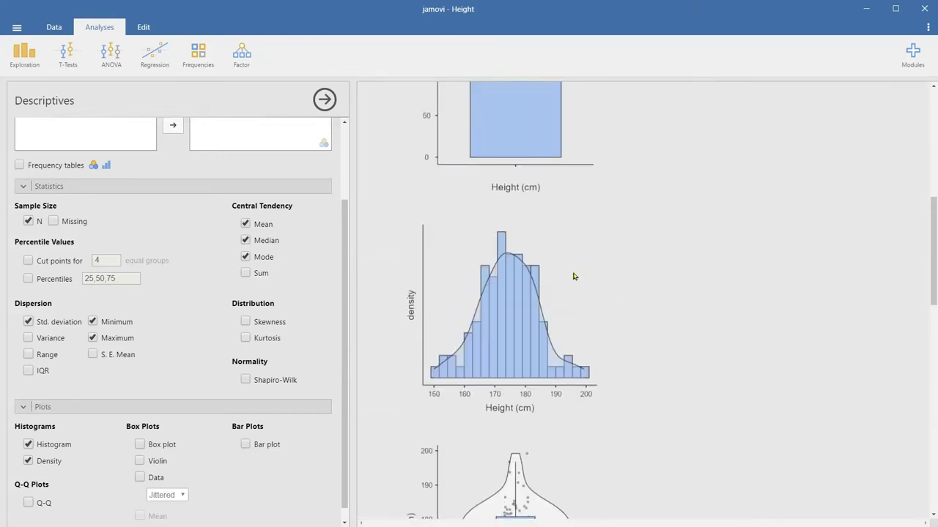
Examine the zHeight descriptives table together with its histogram and the Height (cm) violin plot.
scroll(561, 306, "down", 10)
scroll(597, 310, "up", 3)
scroll(527, 250, "up", 1)
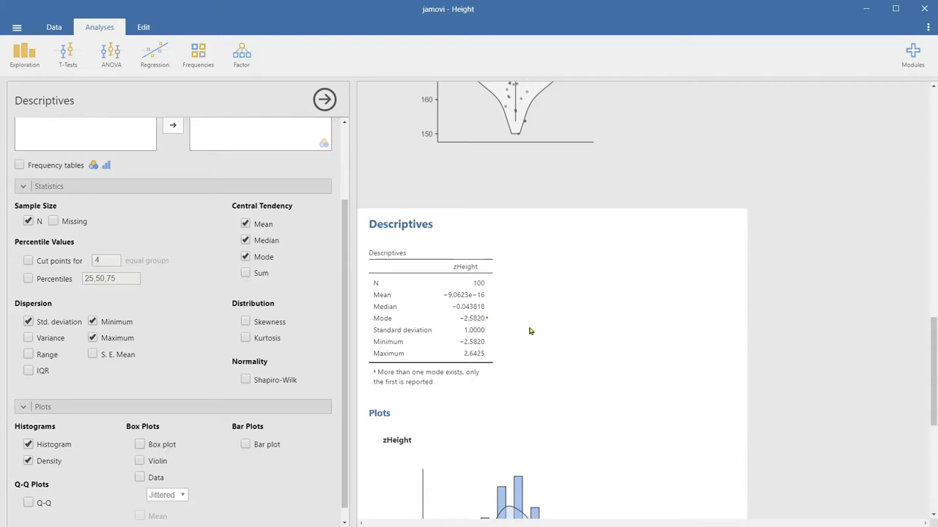
scroll(530, 331, "down", 1)
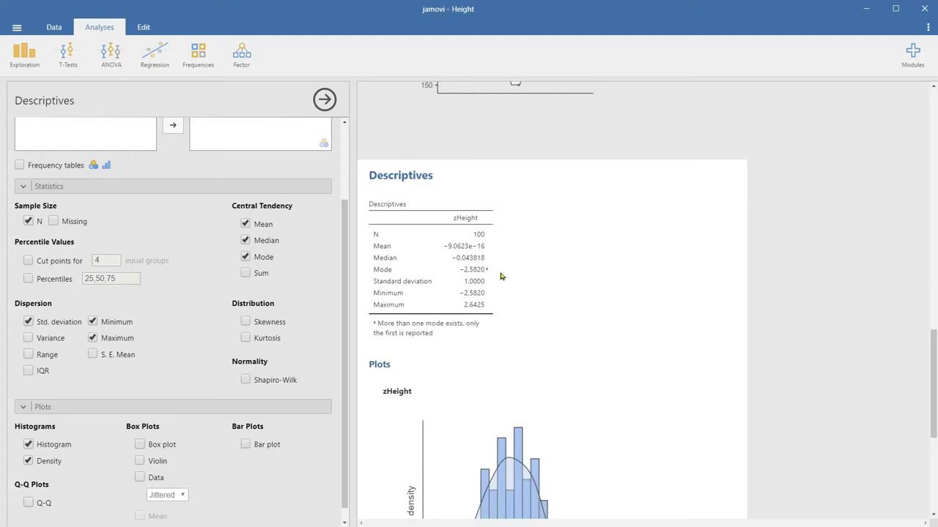
scroll(557, 297, "up", 5)
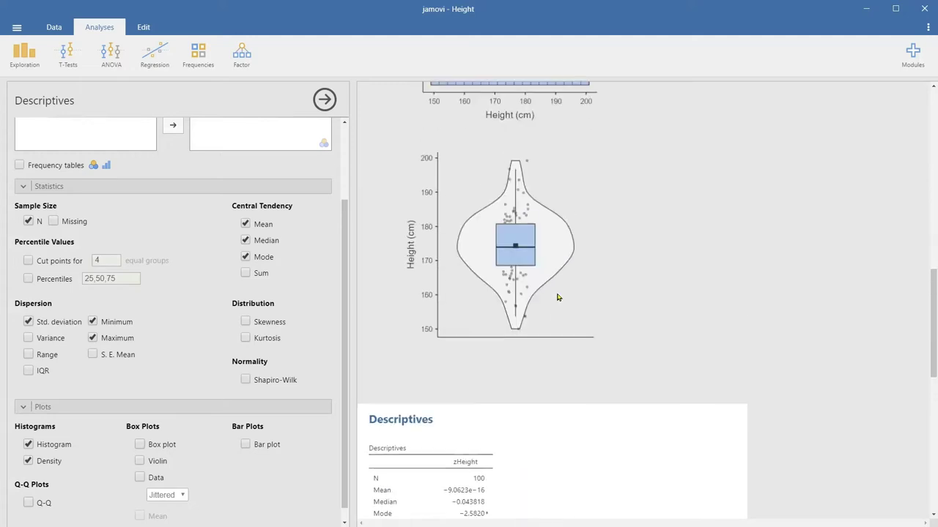
scroll(563, 311, "down", 8)
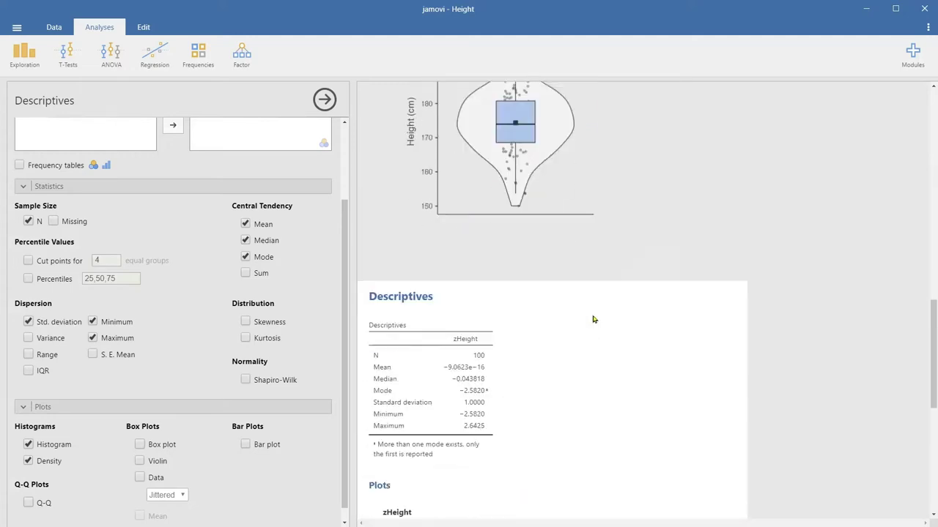
scroll(595, 320, "down", 2)
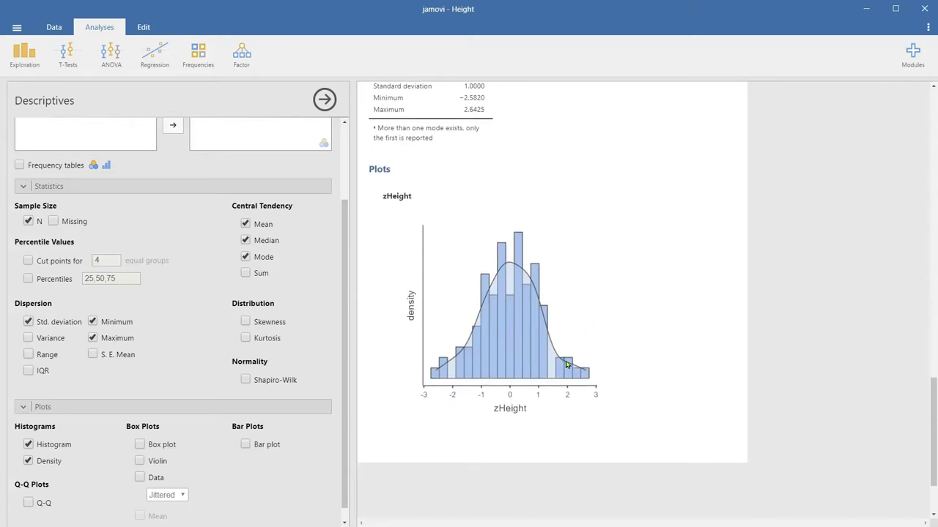
scroll(566, 364, "up", 2)
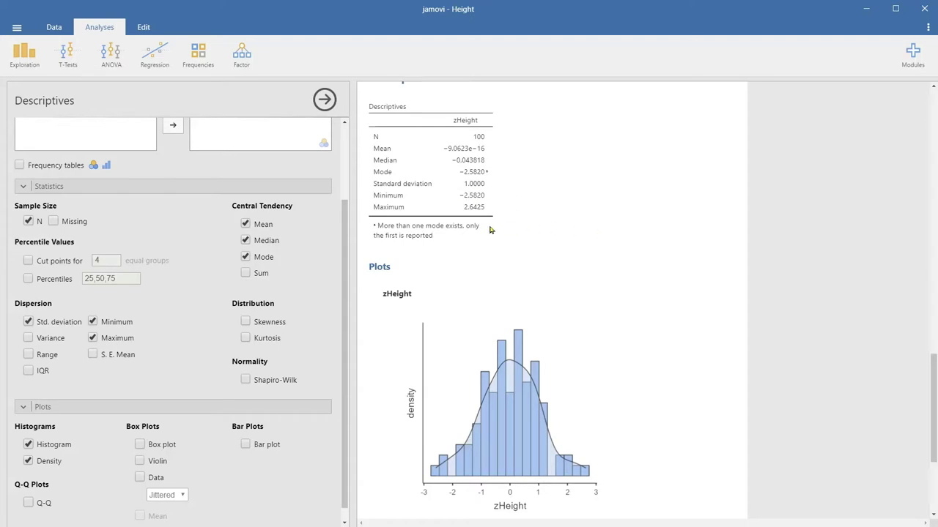
Reopen the Height (cm) Descriptives analysis and remove the violin and data points, keeping the box plot with the mean.
scroll(645, 247, "down", 5)
scroll(645, 247, "up", 10)
scroll(644, 247, "up", 8)
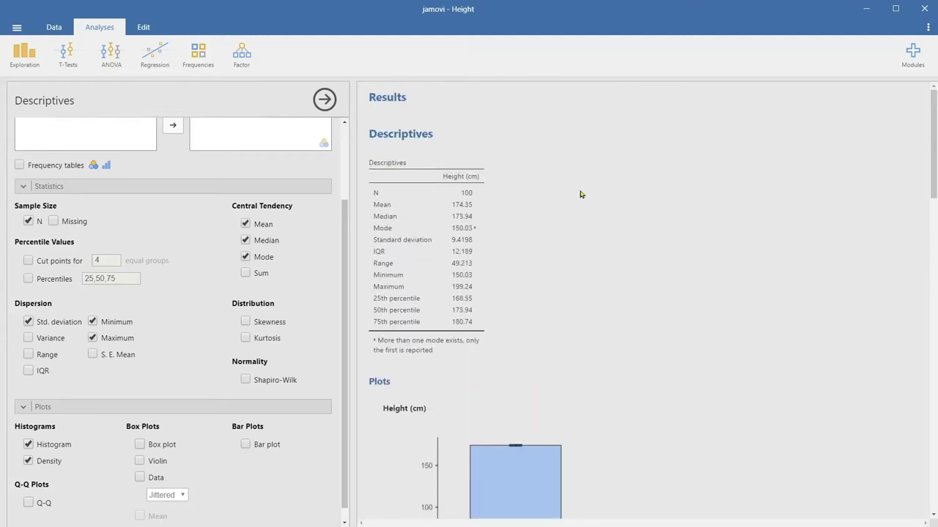
scroll(580, 194, "down", 10)
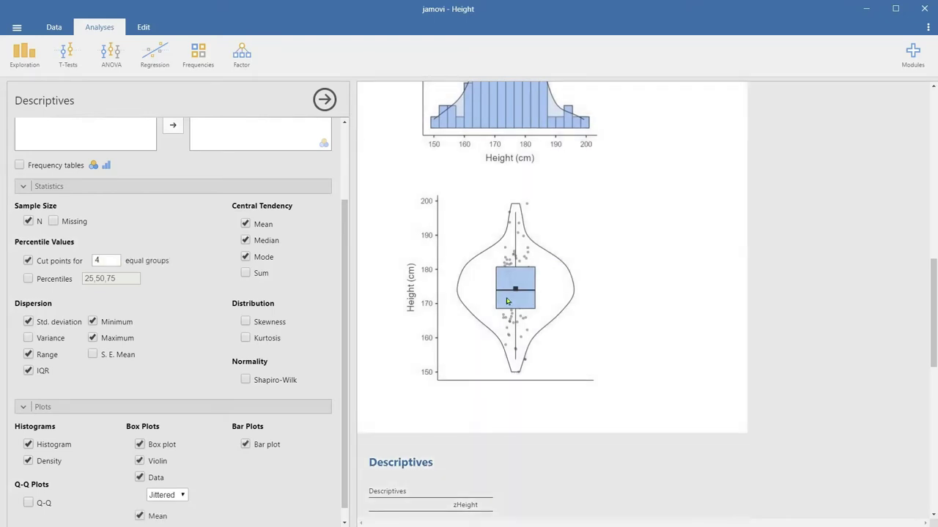
scroll(244, 354, "down", 1)
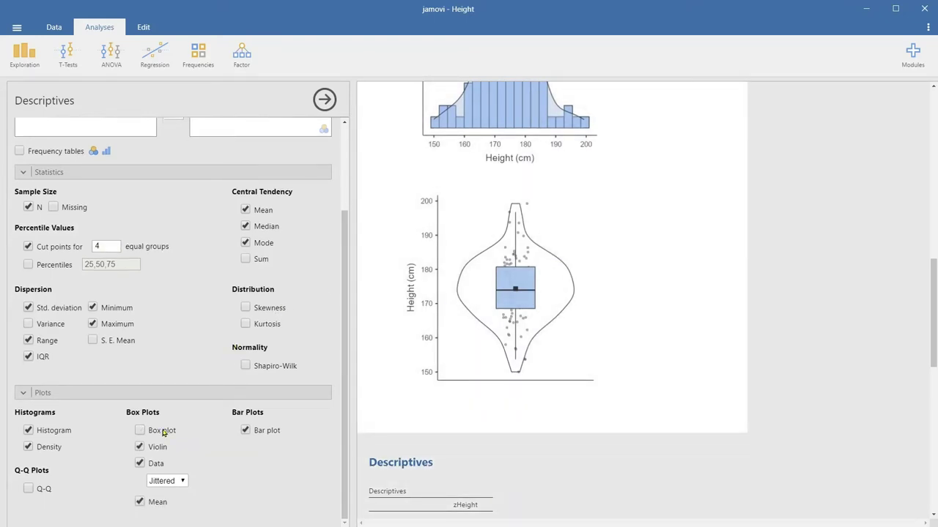
left_click(140, 431)
left_click(156, 450)
left_click(156, 466)
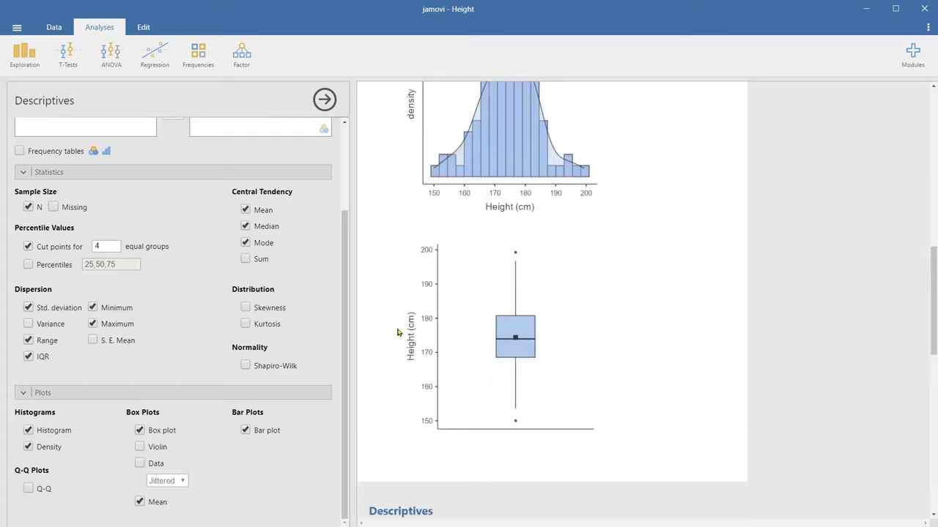
Return to the data sheet and inspect the zHeight2 and zHeight columns.
scroll(201, 243, "up", 3)
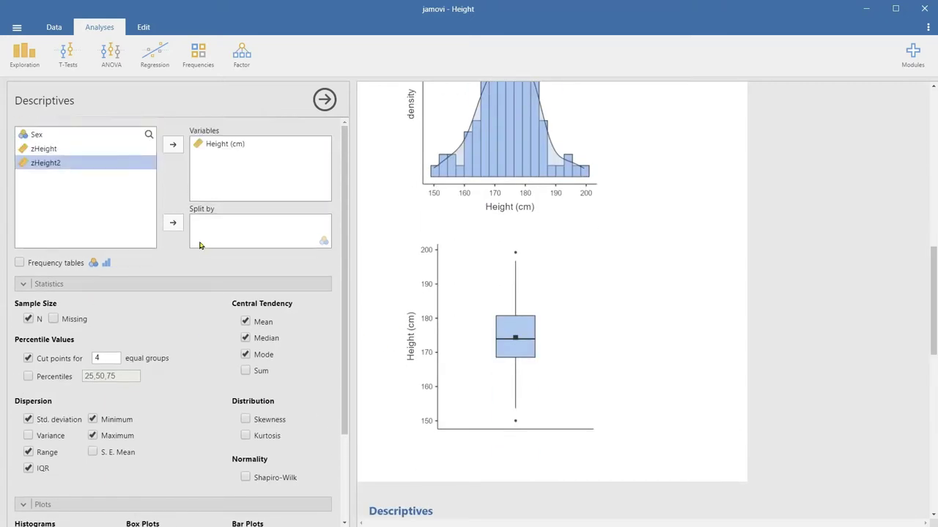
left_click(56, 27)
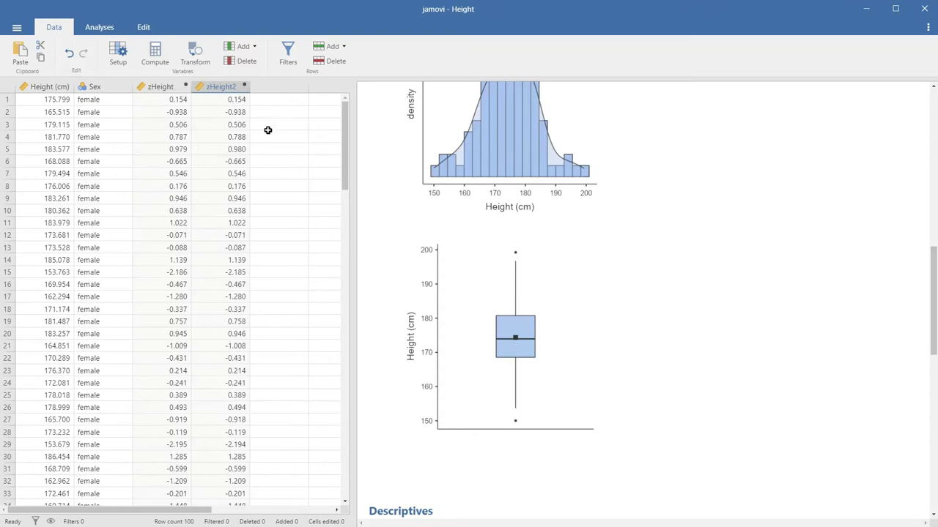
left_click(228, 89)
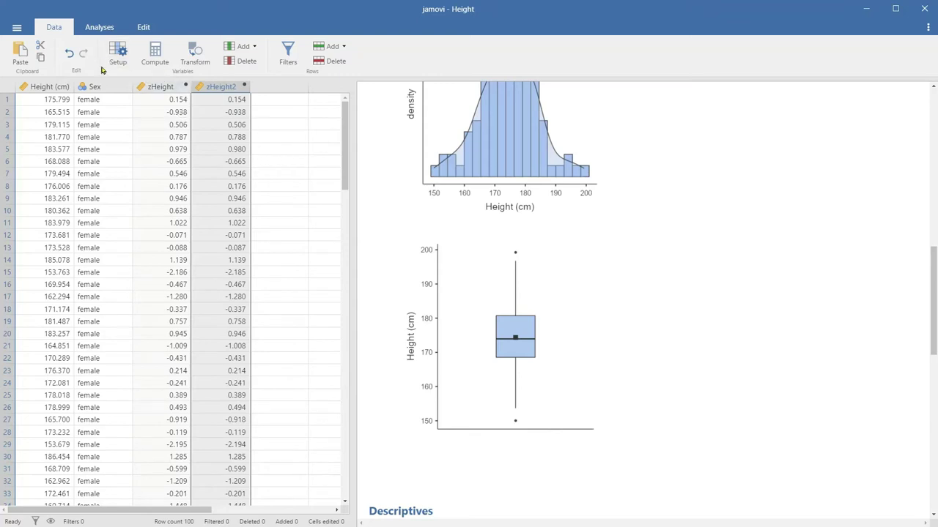
left_click(161, 87)
Start another Descriptives analysis and exclude the missing count, mean, median and standard deviation.
left_click(94, 30)
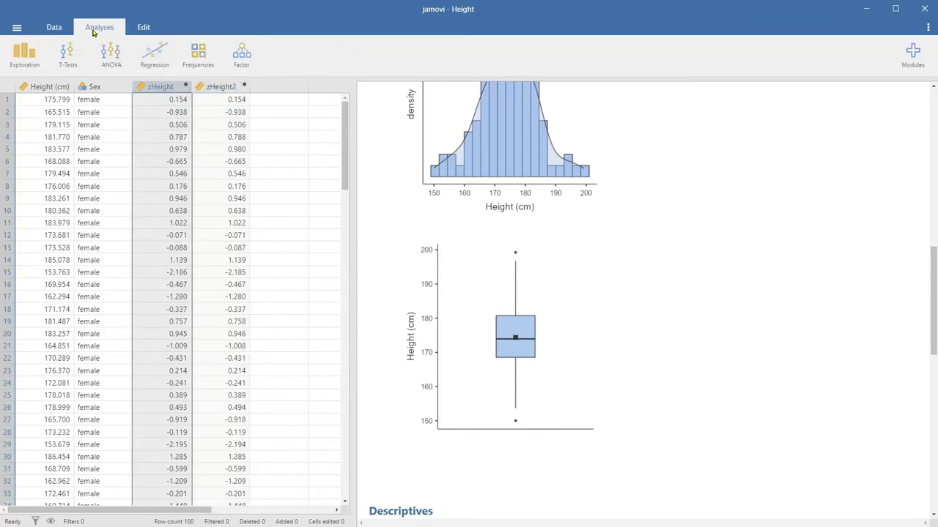
left_click(34, 68)
left_click(43, 87)
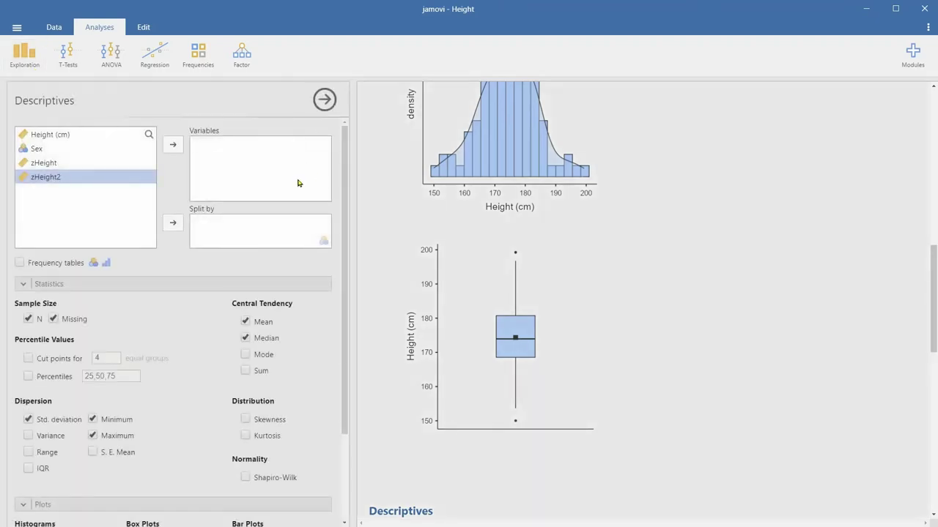
left_click(77, 320)
left_click(246, 323)
left_click(246, 338)
left_click(71, 420)
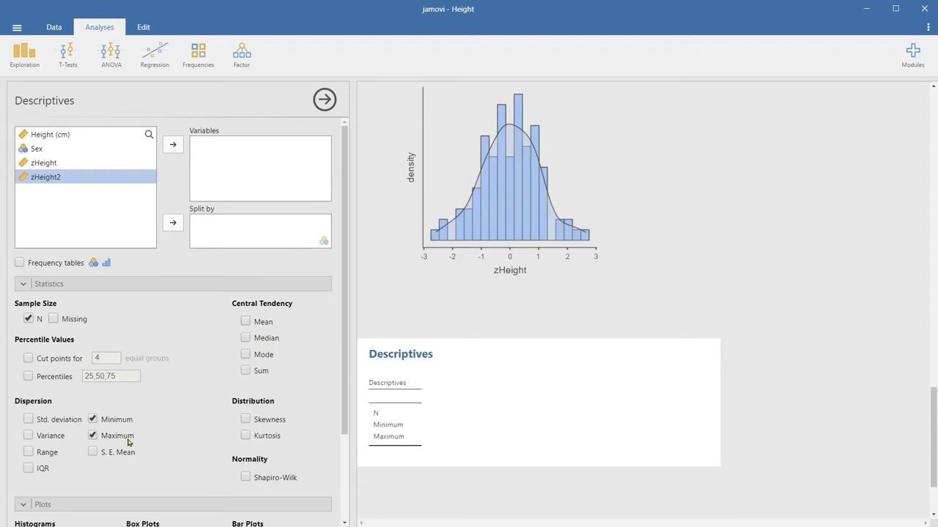
Review the zHeight statistics and histogram against the Height (cm) box plot in the results.
scroll(551, 373, "up", 3)
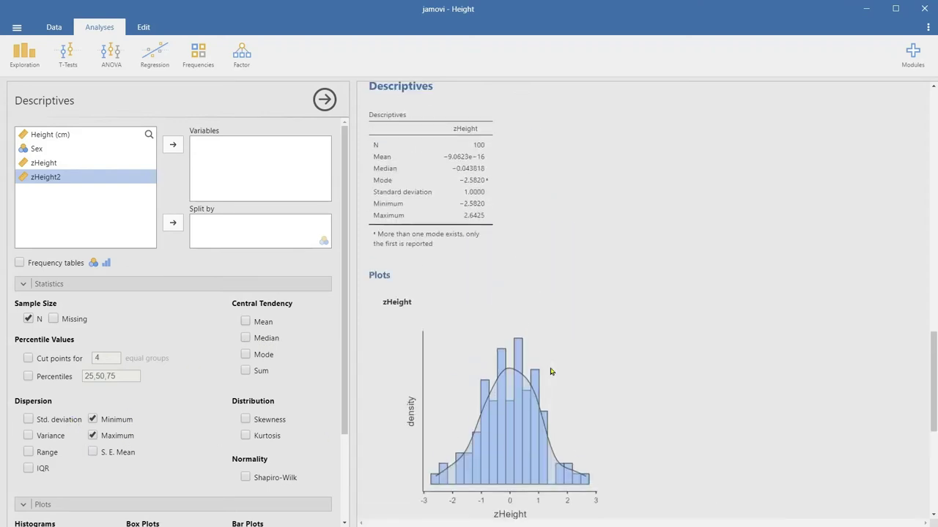
scroll(551, 372, "up", 2)
scroll(551, 372, "down", 1)
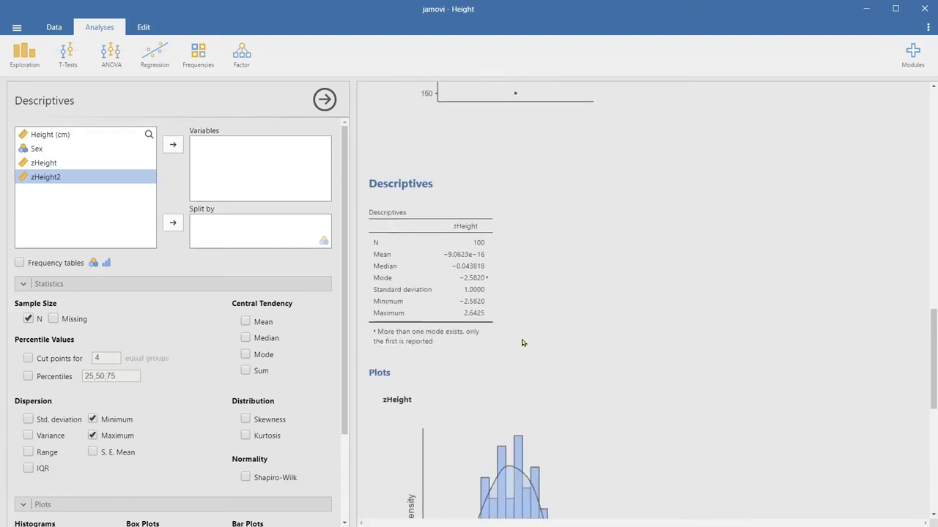
scroll(521, 342, "down", 1)
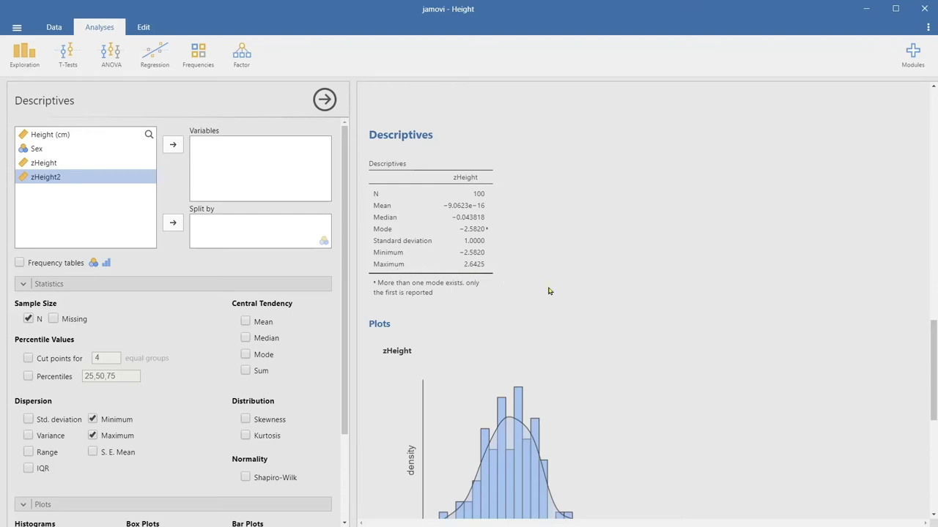
scroll(595, 297, "up", 9)
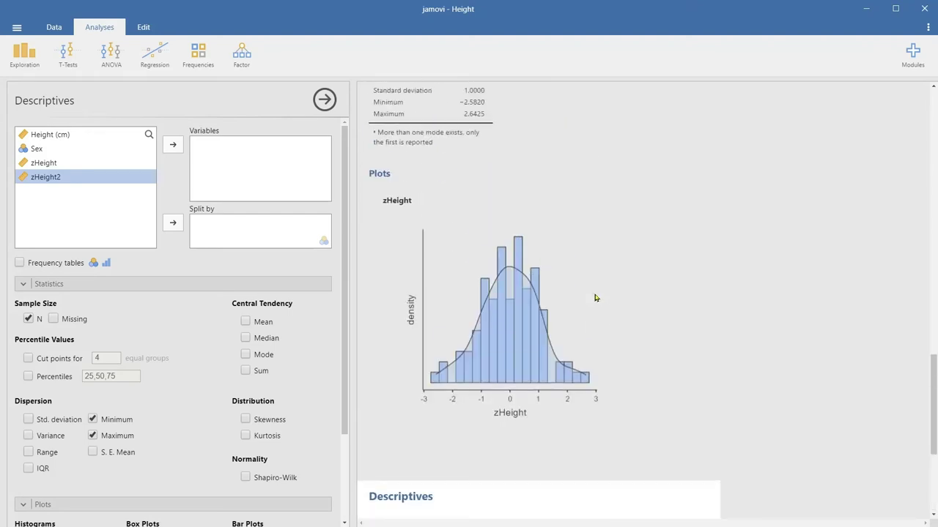
scroll(534, 241, "down", 3)
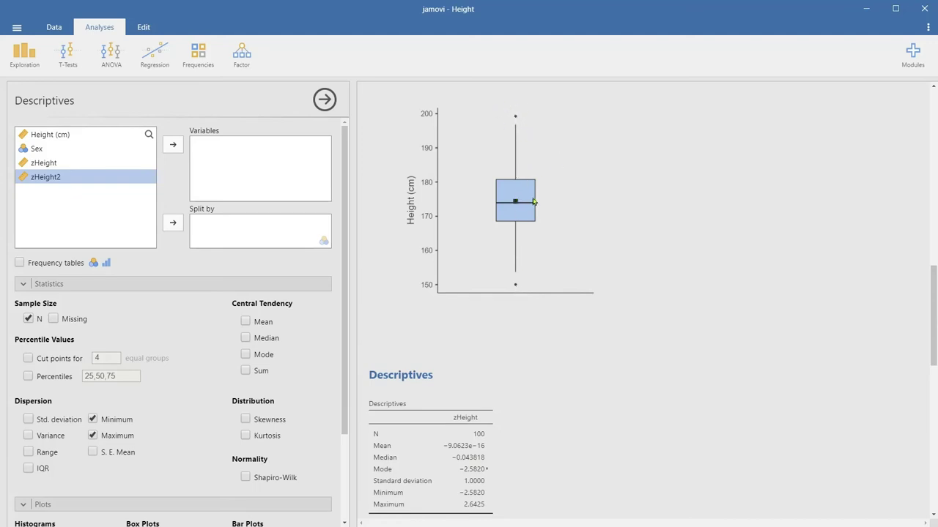
scroll(494, 418, "down", 4)
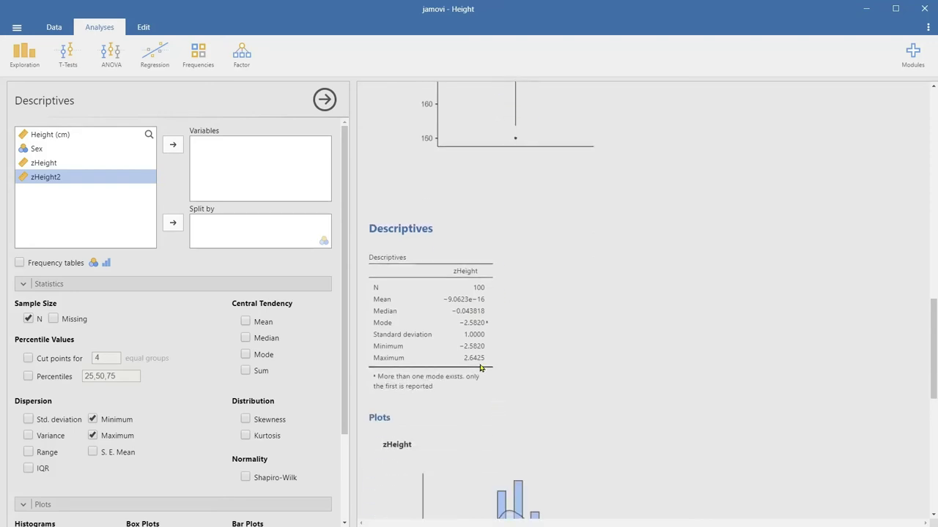
Review the Height (cm) statistics table and plots from the first analysis, and return to the data sheet.
scroll(550, 354, "up", 3)
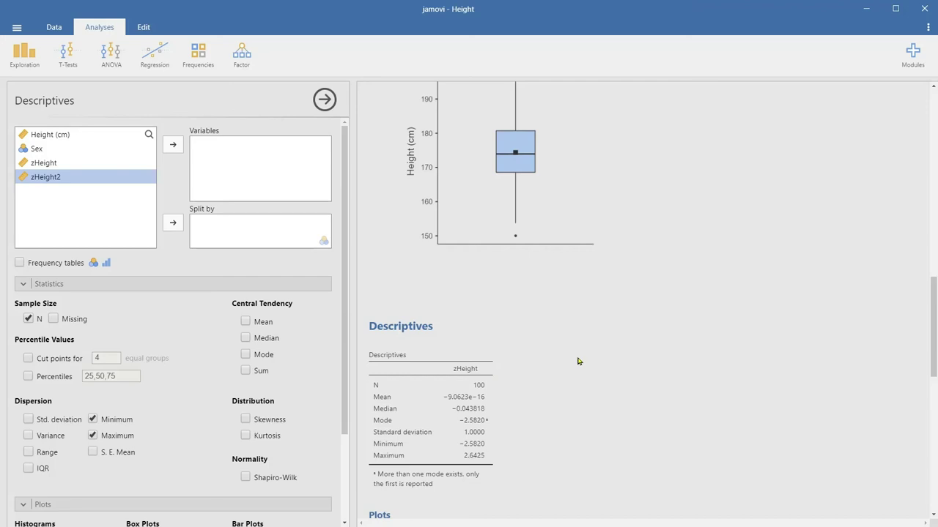
scroll(577, 359, "up", 3)
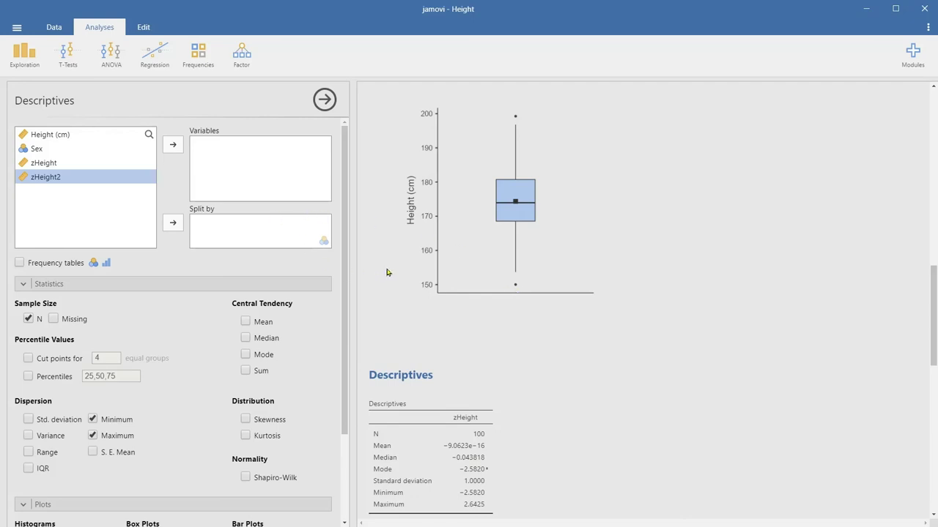
scroll(429, 271, "up", 5)
scroll(429, 271, "up", 15)
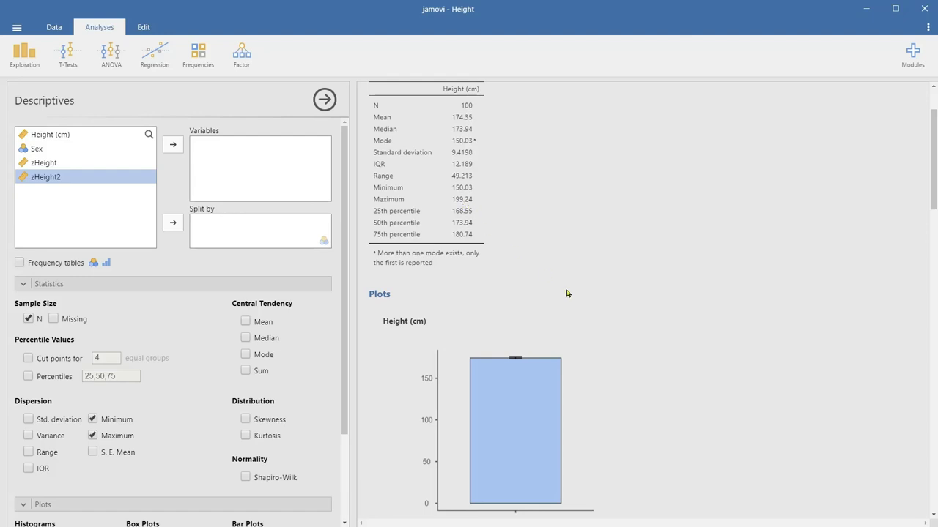
scroll(568, 293, "down", 8)
scroll(607, 296, "down", 2)
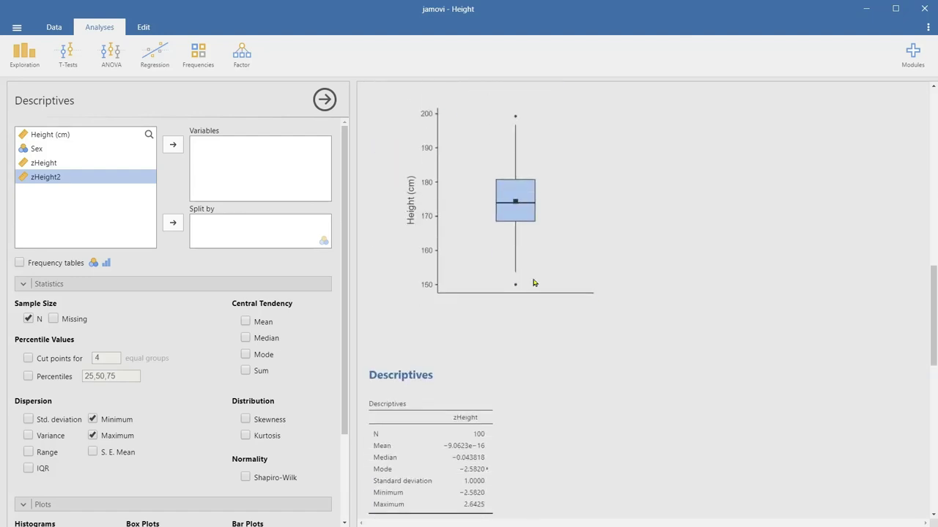
left_click(54, 28)
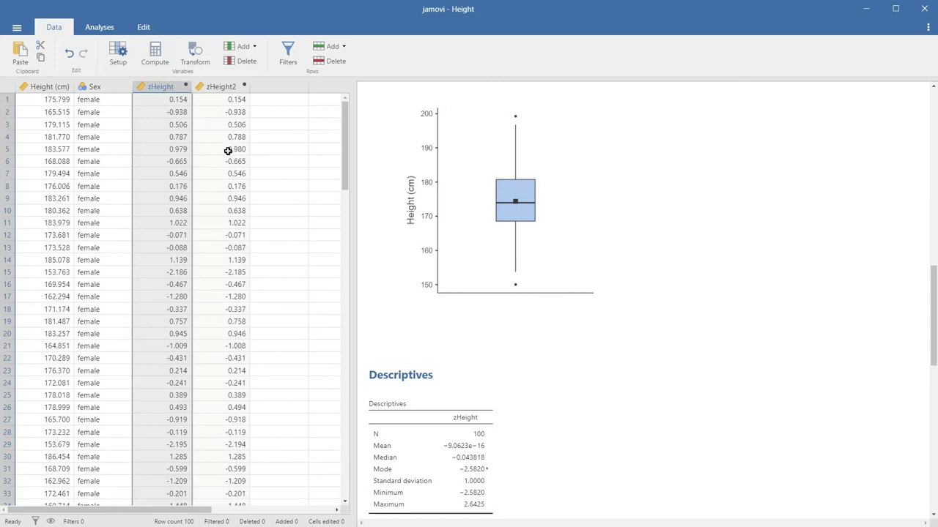